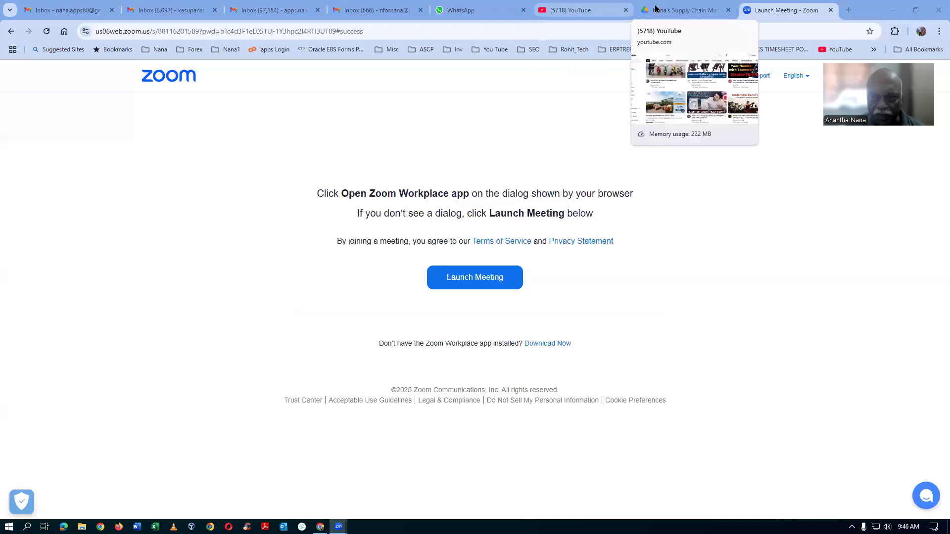
# Bring the Chrome window with the Google Drive training folders into the shared Zoom screen.
pyautogui.click(663, 10)
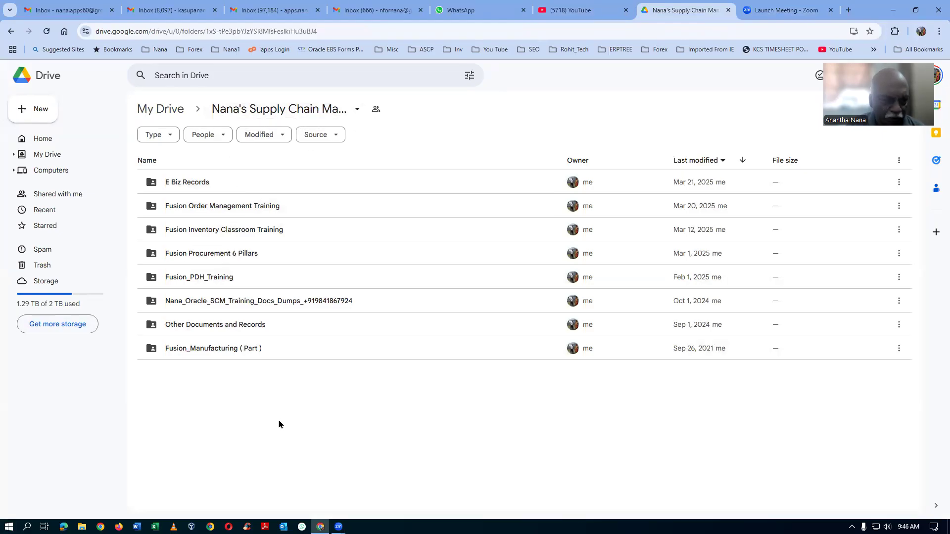
# Drill into Fusion Order Management Training > Fusion_OM_Class_Room_Records > OM_Latest_Class_Room_Records_June_2024 and select Latest Records 39.
pyautogui.click(326, 211)
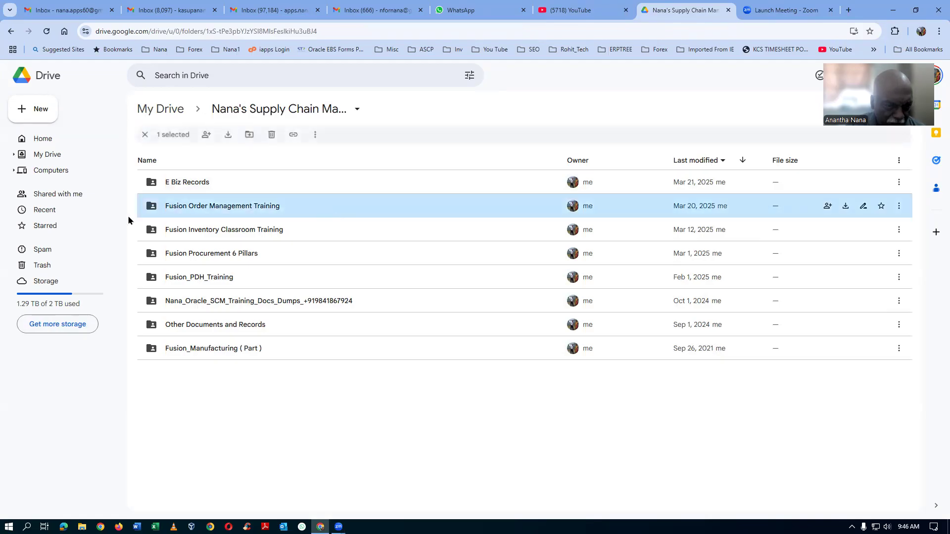
pyautogui.doubleClick(339, 209)
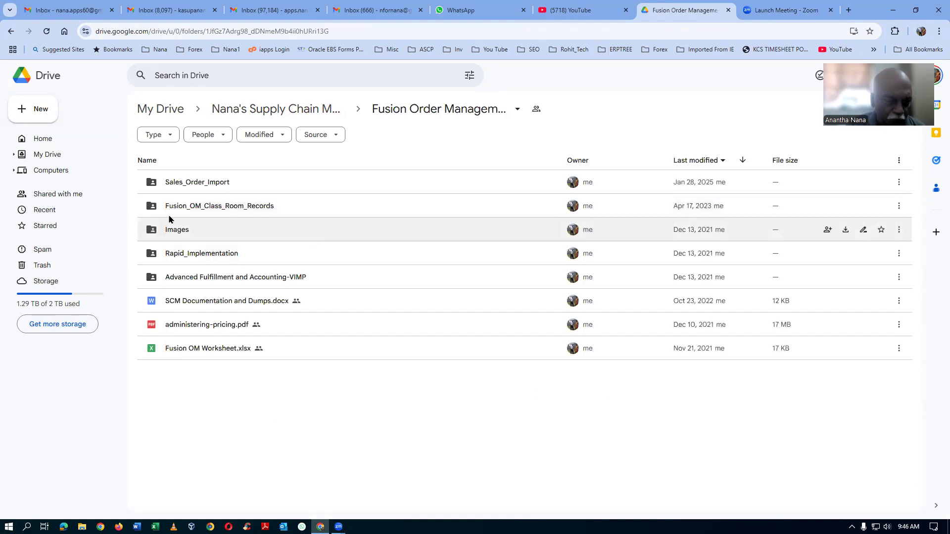
pyautogui.click(345, 212)
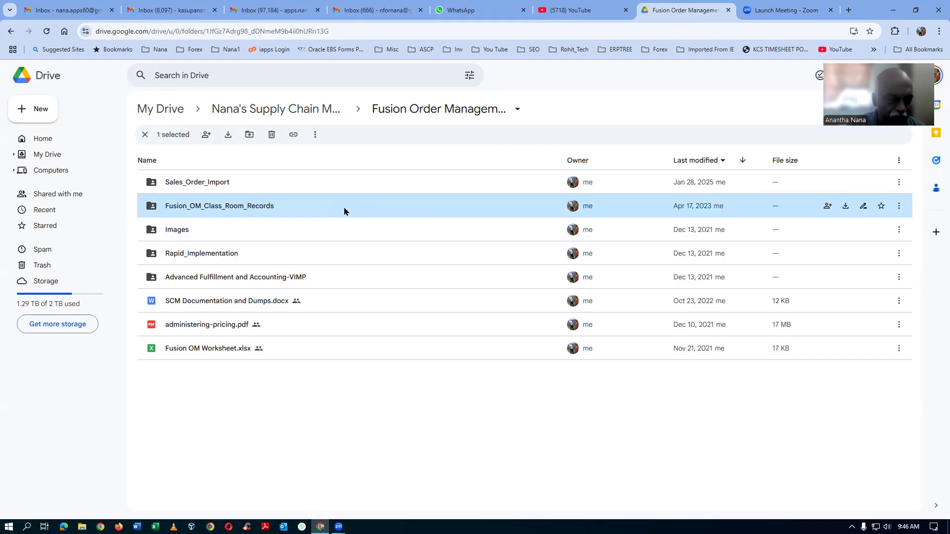
pyautogui.doubleClick(307, 211)
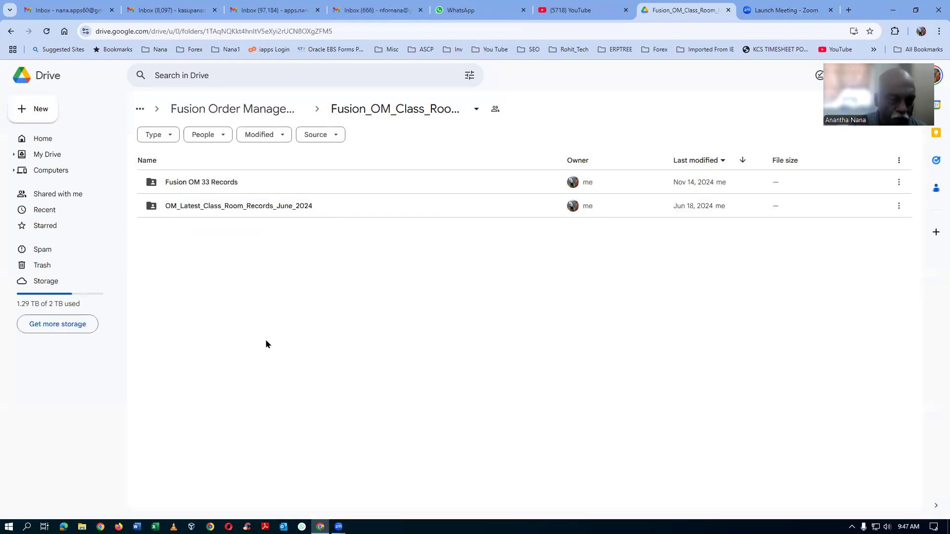
pyautogui.click(376, 212)
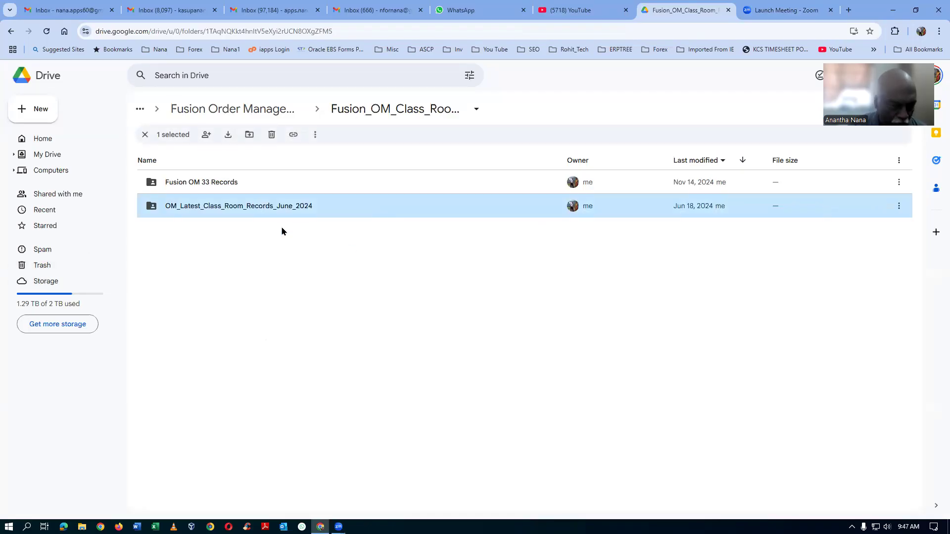
pyautogui.doubleClick(333, 209)
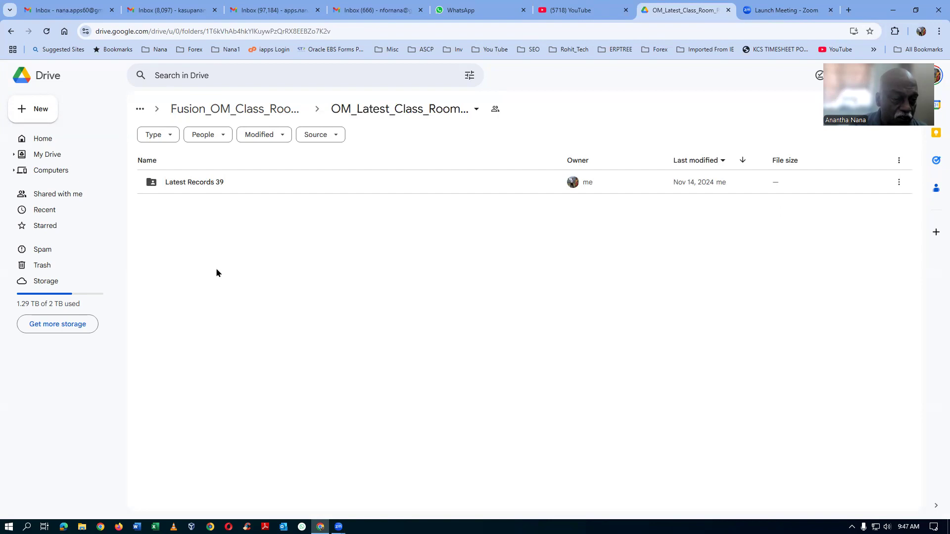
pyautogui.click(252, 183)
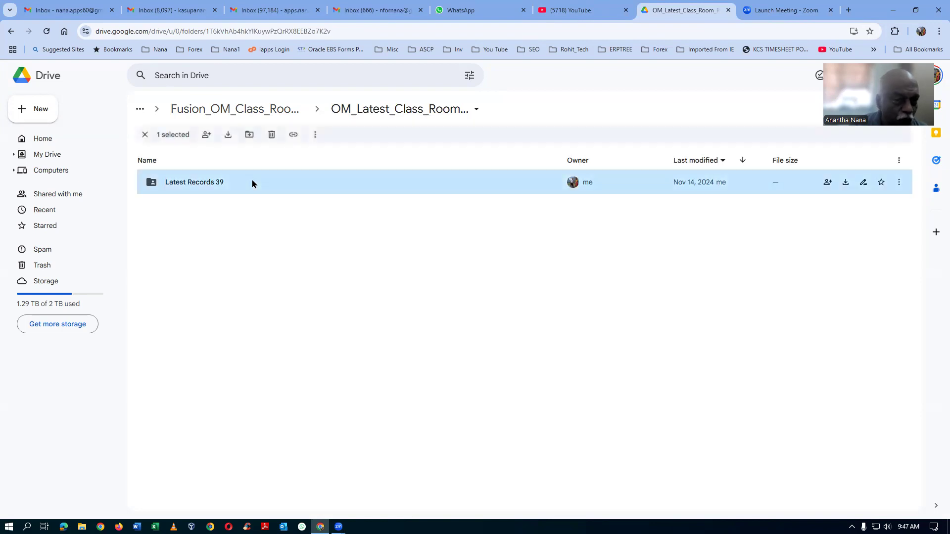
pyautogui.doubleClick(253, 183)
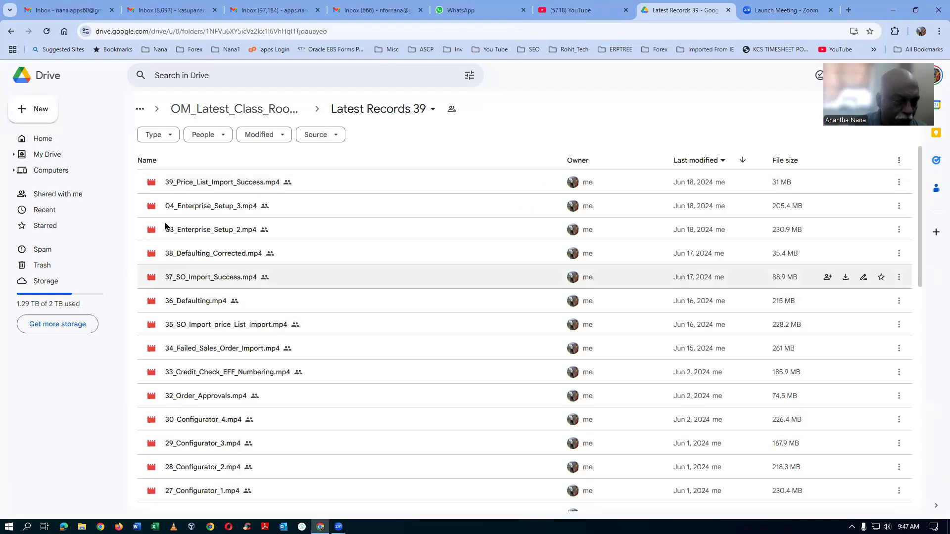
pyautogui.click(144, 164)
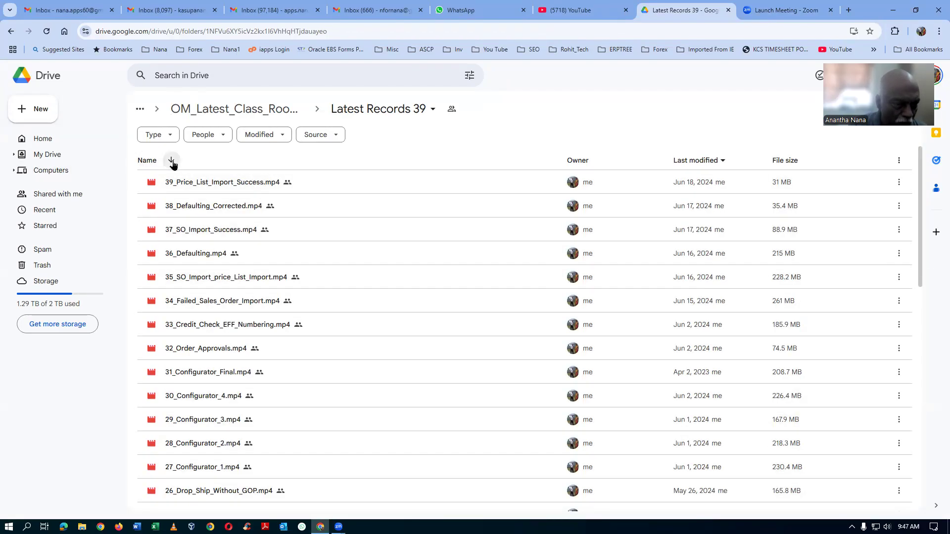
pyautogui.click(171, 162)
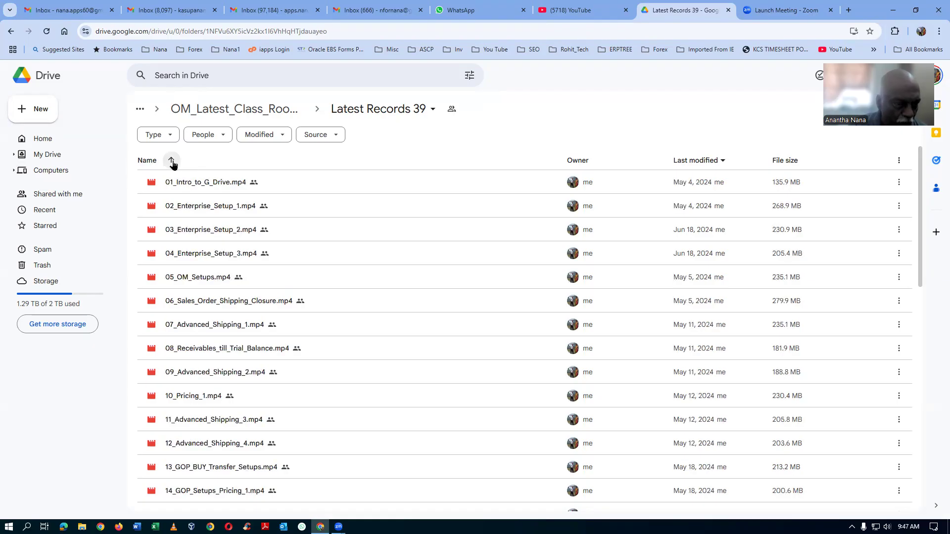
pyautogui.click(171, 161)
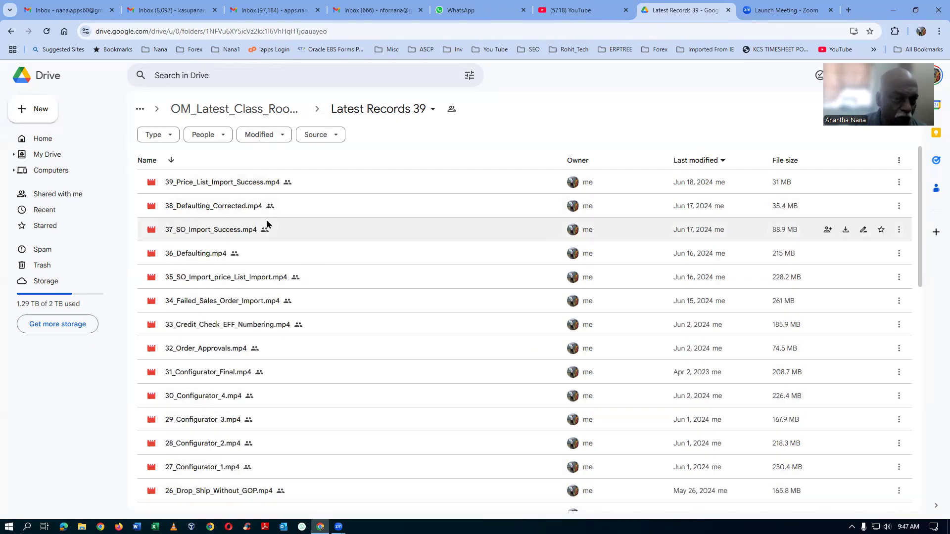
pyautogui.click(366, 112)
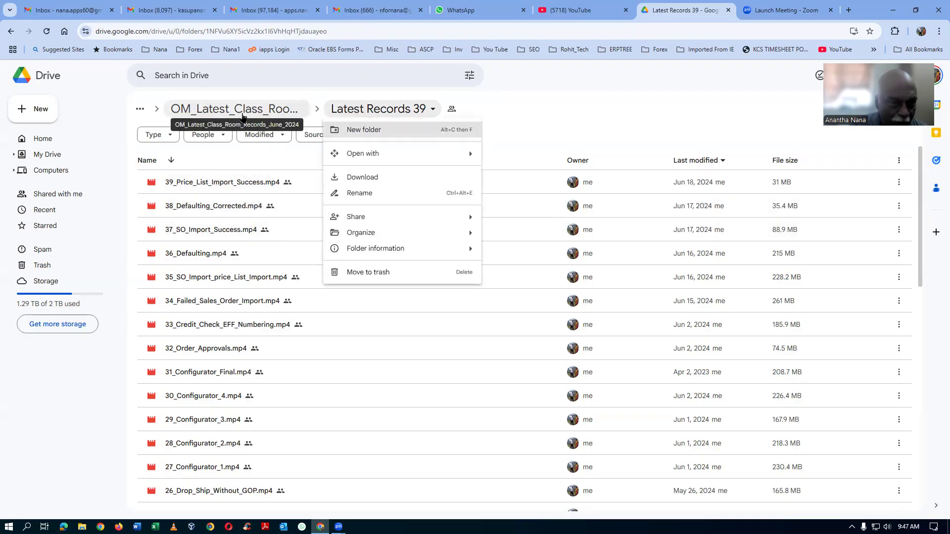
pyautogui.click(242, 115)
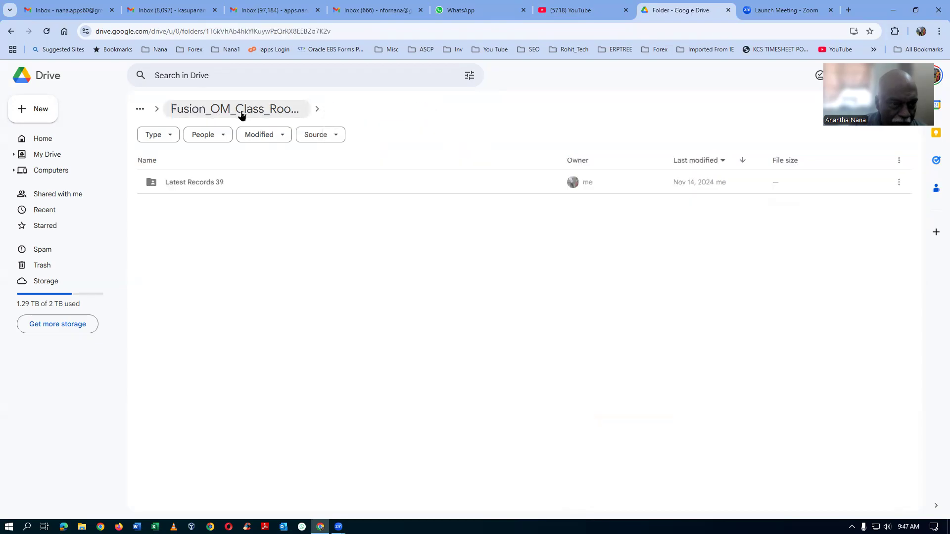
# Download the Latest Records 39 folder from its right-click menu.
pyautogui.click(249, 185)
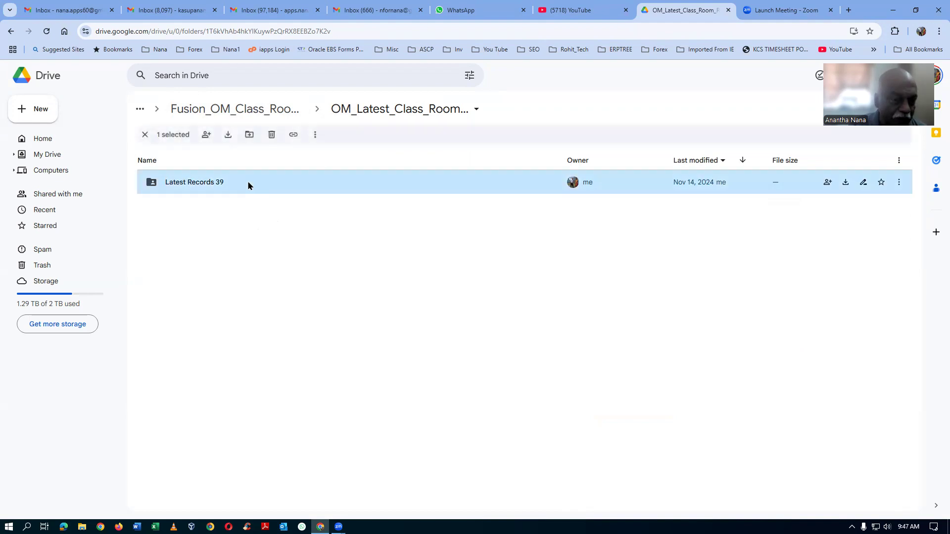
pyautogui.rightClick(248, 185)
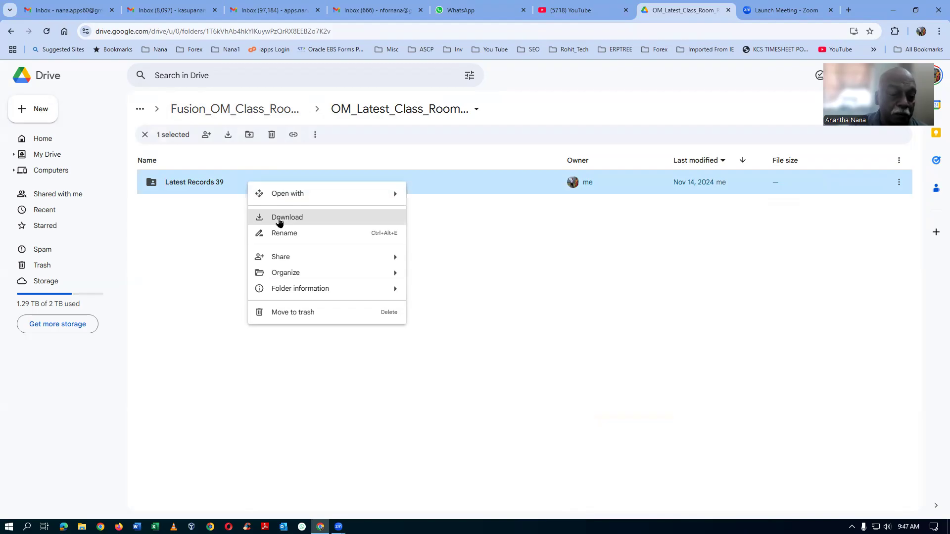
pyautogui.click(279, 222)
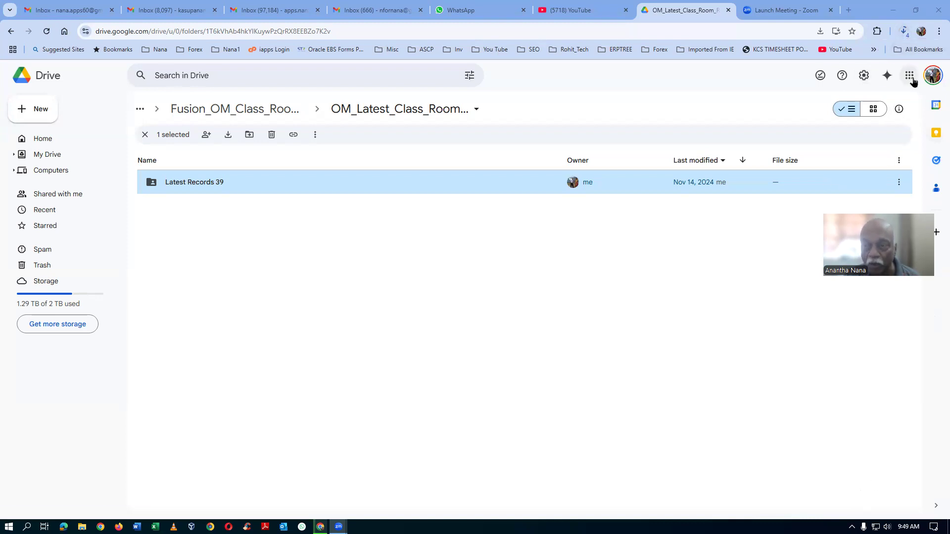
# Open Chrome's download history, then Chrome Settings in a new tab.
pyautogui.click(937, 31)
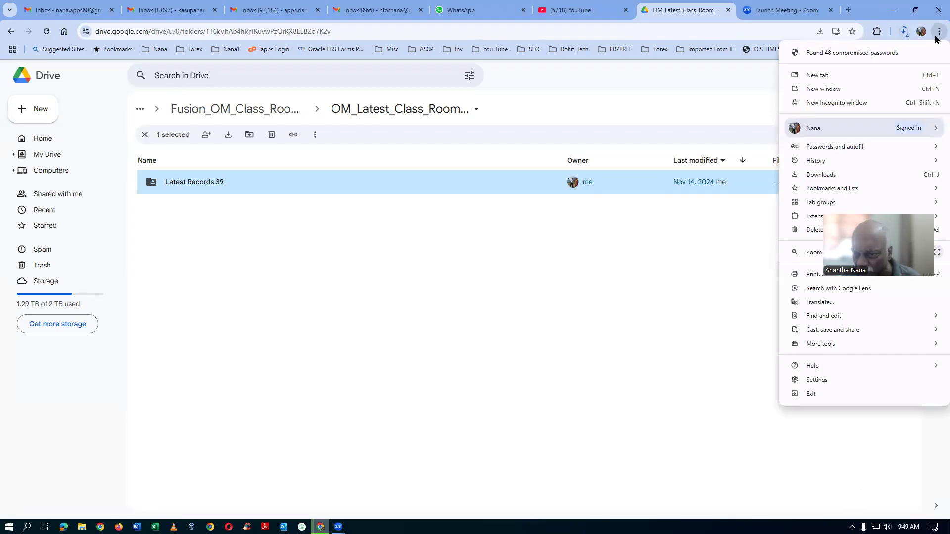
pyautogui.click(814, 175)
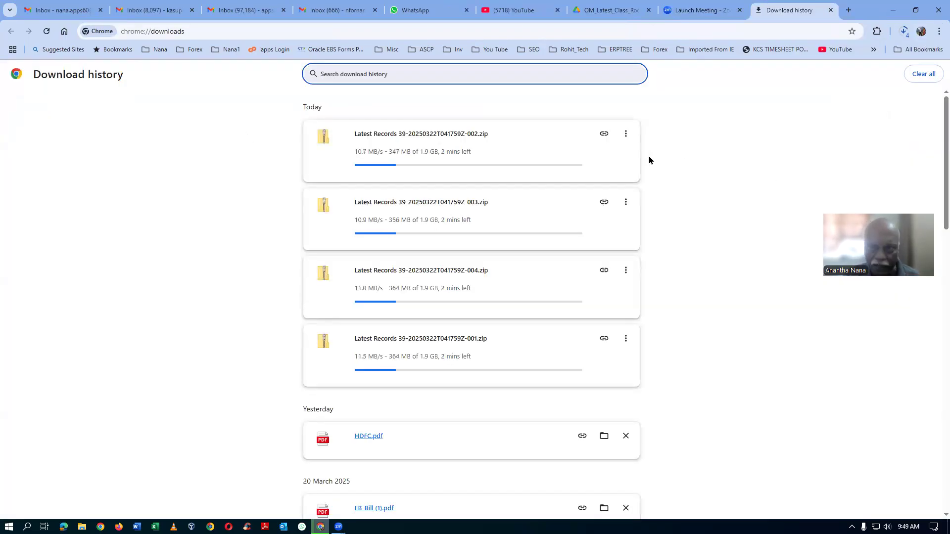
pyautogui.click(938, 31)
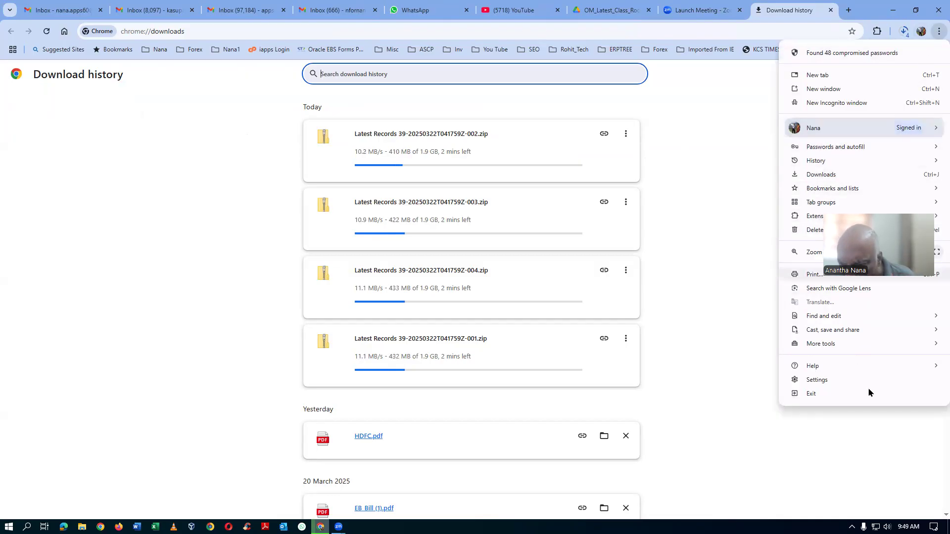
pyautogui.click(833, 382)
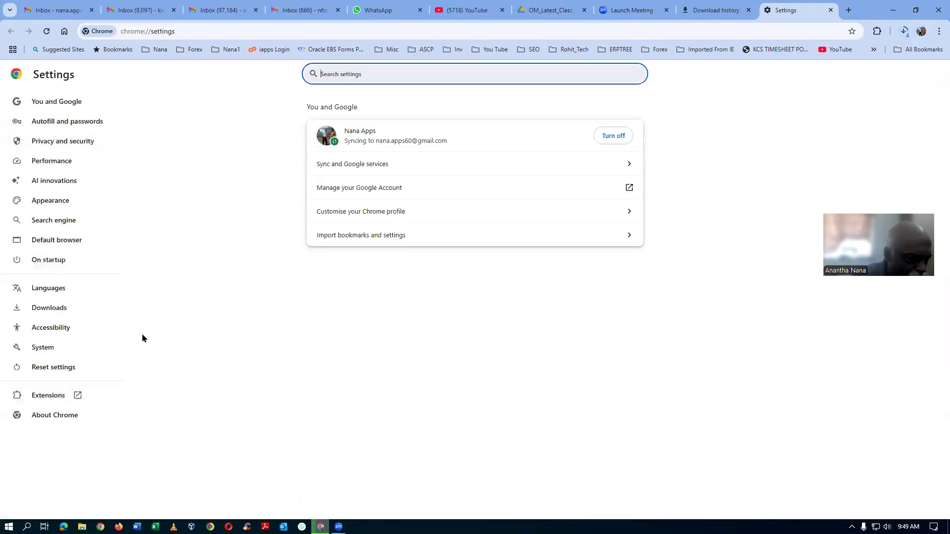
# Show Chrome's Downloads settings to check the E:\Downloads save location.
pyautogui.click(41, 316)
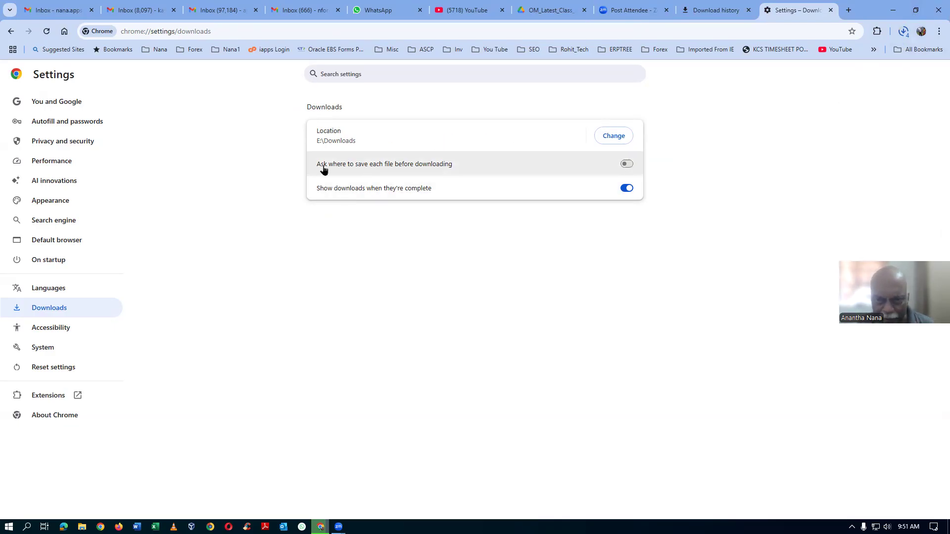
# Open the toolbar downloads list to confirm all four 1.9 GB zip parts finished.
pyautogui.click(903, 31)
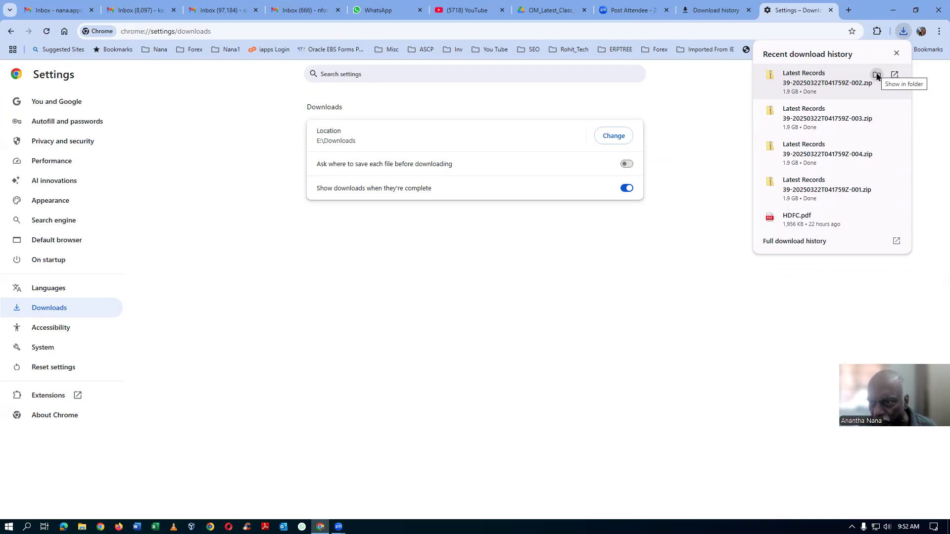
# Reveal the downloaded Latest Records 39 zip in its E:\Downloads folder in File Explorer.
pyautogui.click(876, 75)
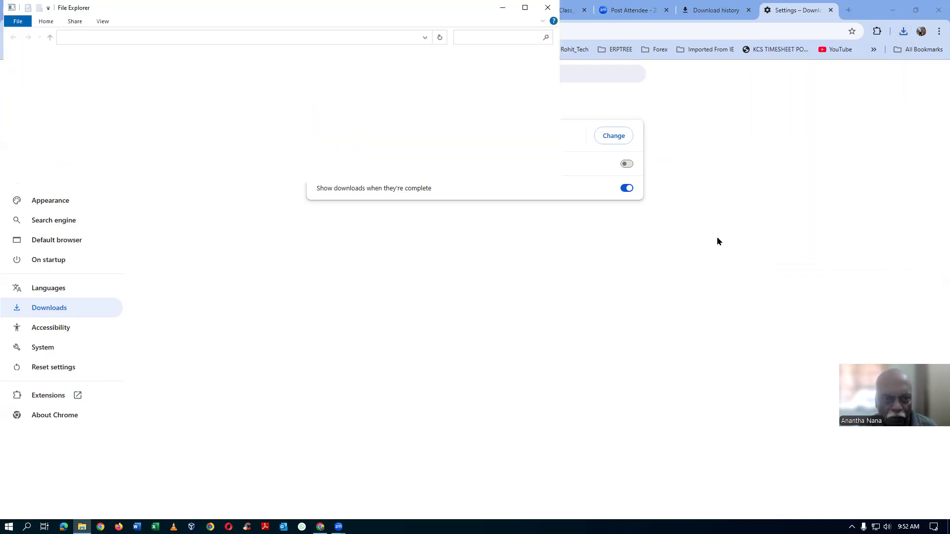
pyautogui.click(668, 141)
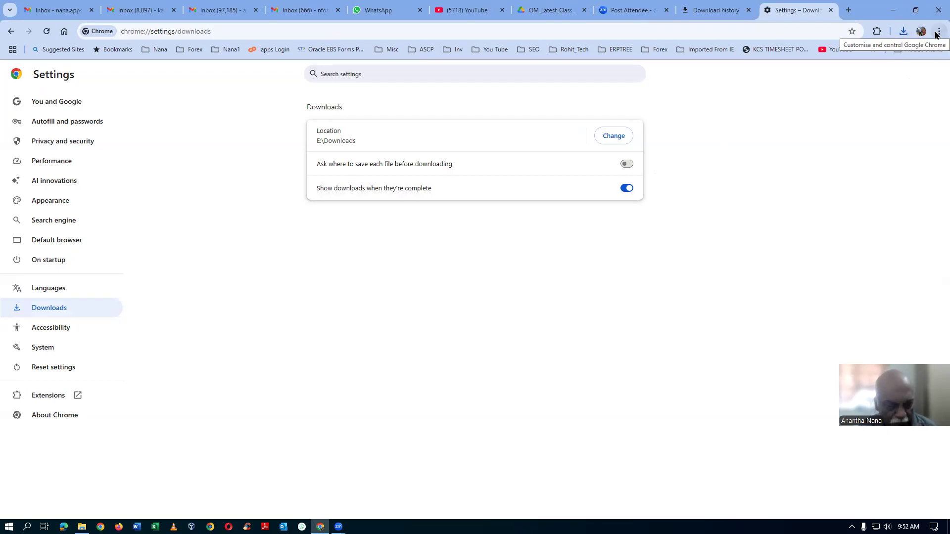
pyautogui.click(901, 33)
pyautogui.click(873, 74)
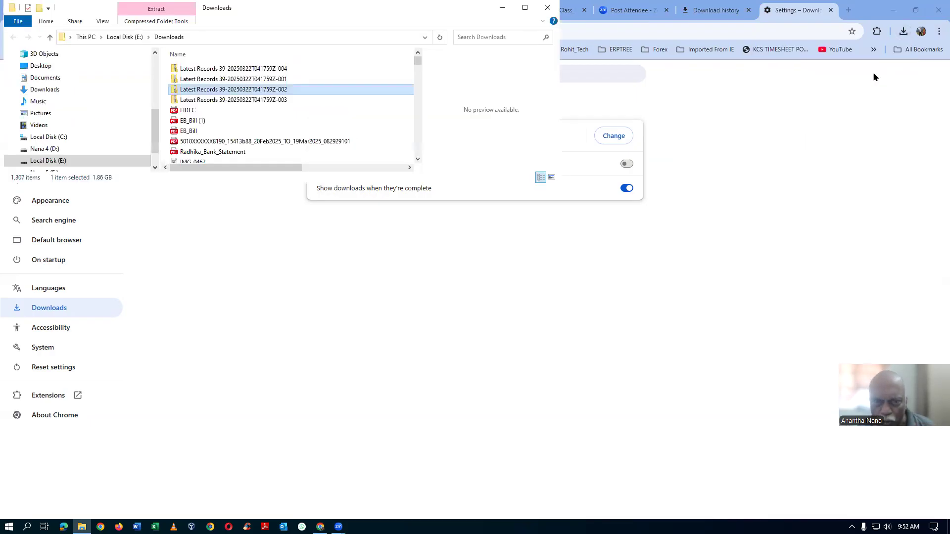
# Select all four Latest Records 39 zip archives, -001 through -004.
pyautogui.click(255, 70)
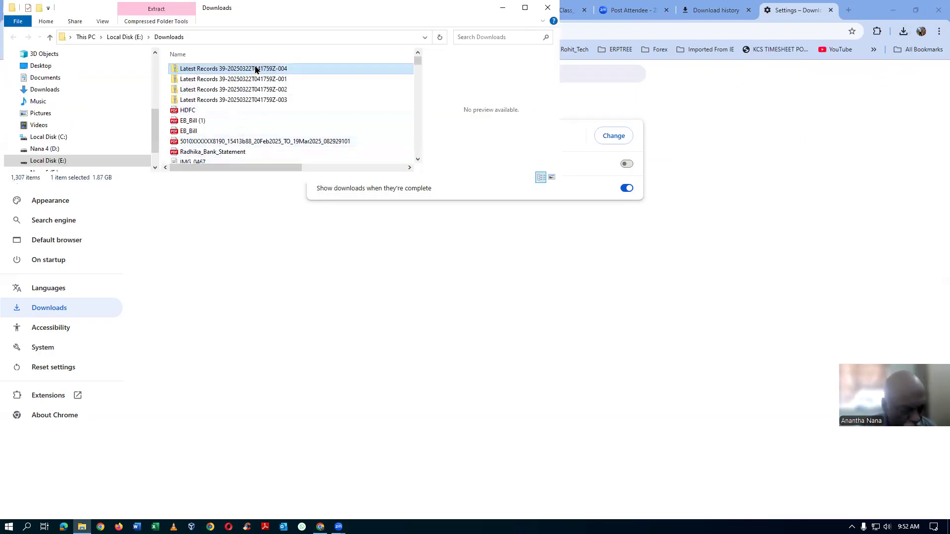
pyautogui.keyDown('ctrl'); pyautogui.click(257, 79); pyautogui.keyUp('ctrl')
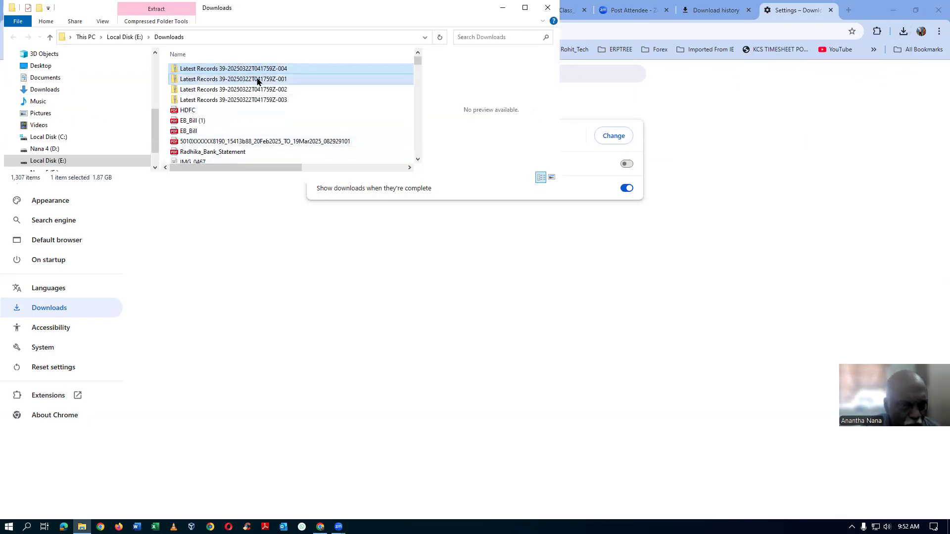
pyautogui.keyDown('ctrl'); pyautogui.click(258, 89); pyautogui.keyUp('ctrl')
pyautogui.keyDown('ctrl'); pyautogui.click(259, 99); pyautogui.keyUp('ctrl')
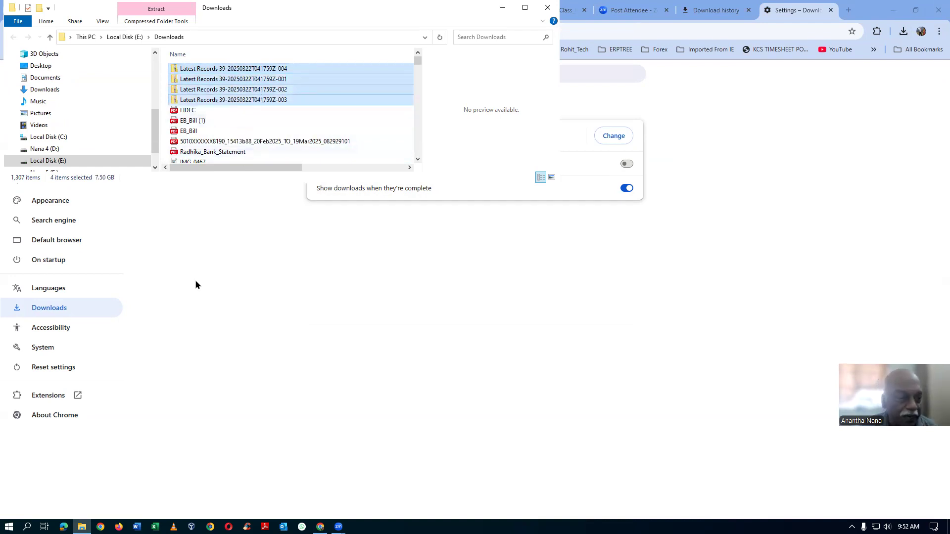
pyautogui.scroll(-1, 152, 135)
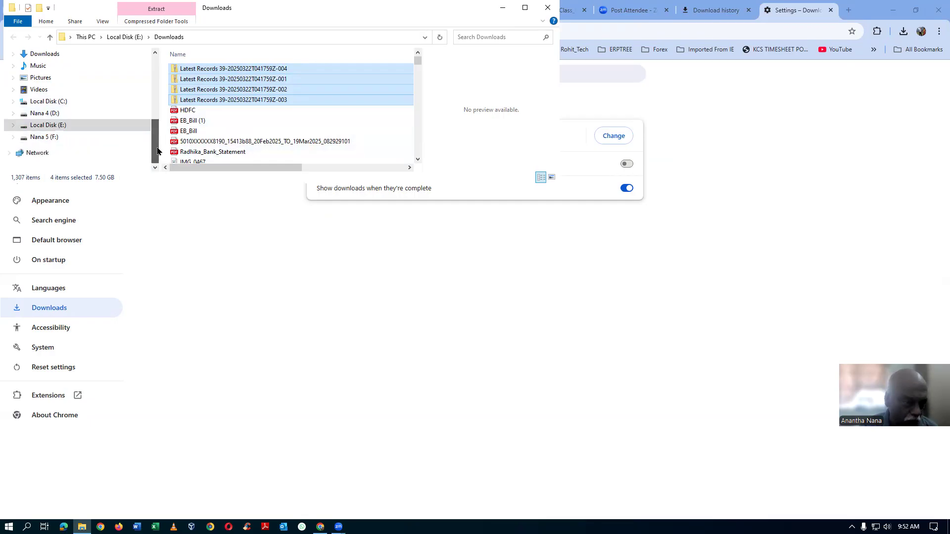
# Create a new folder named 'Nana Training' on drive F.
pyautogui.click(50, 138)
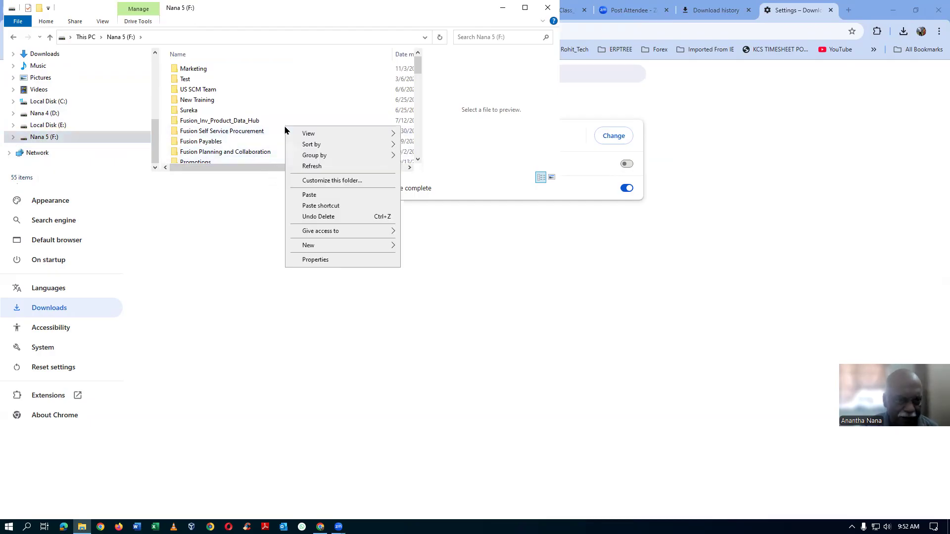
pyautogui.rightClick(285, 127)
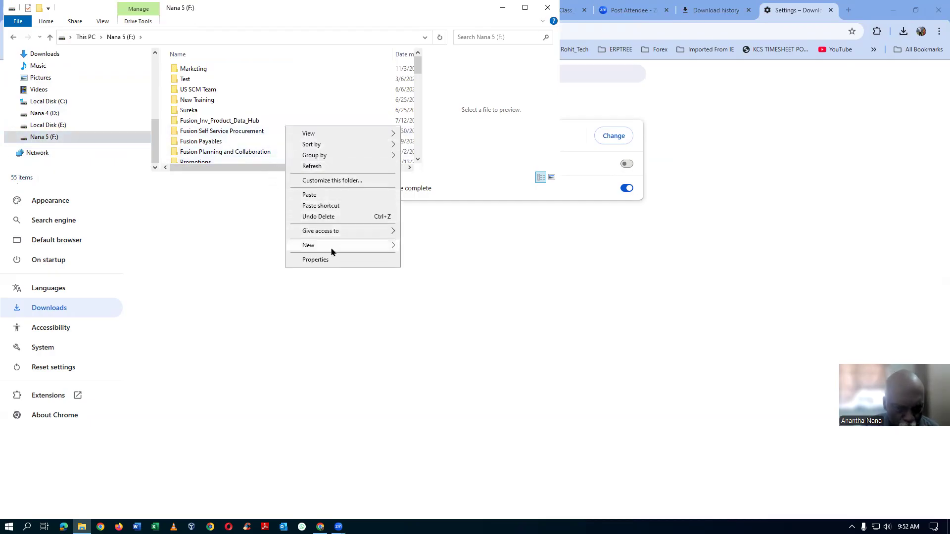
pyautogui.moveTo(332, 248)
pyautogui.click(436, 246)
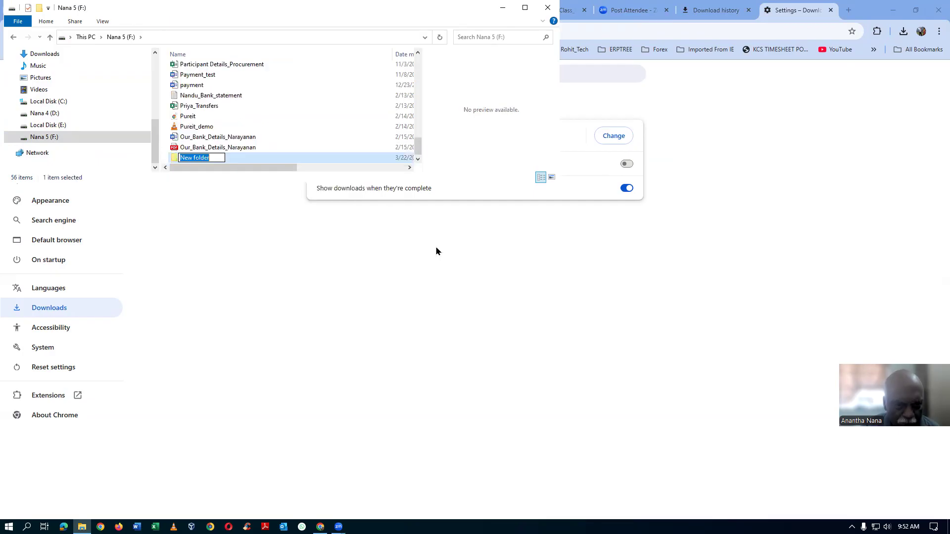
pyautogui.write('Nana ')
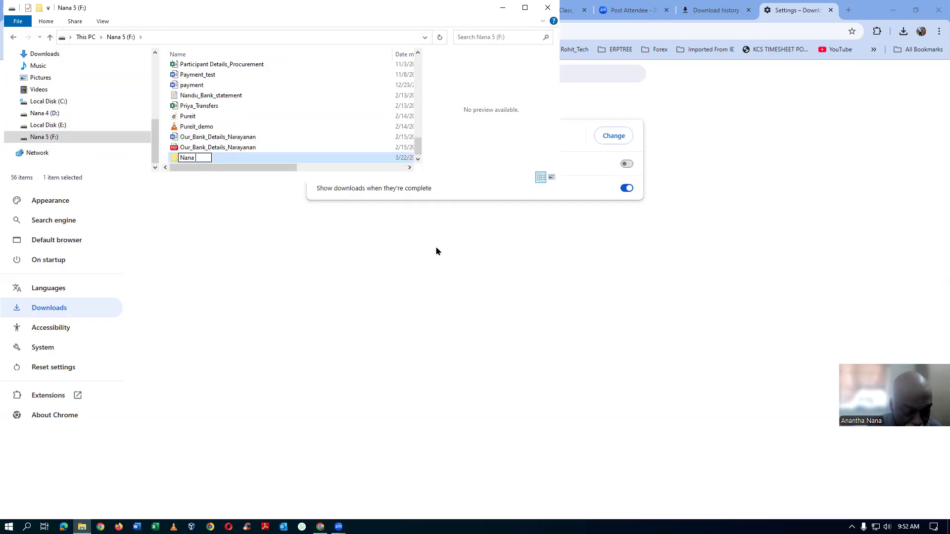
pyautogui.write('Training')
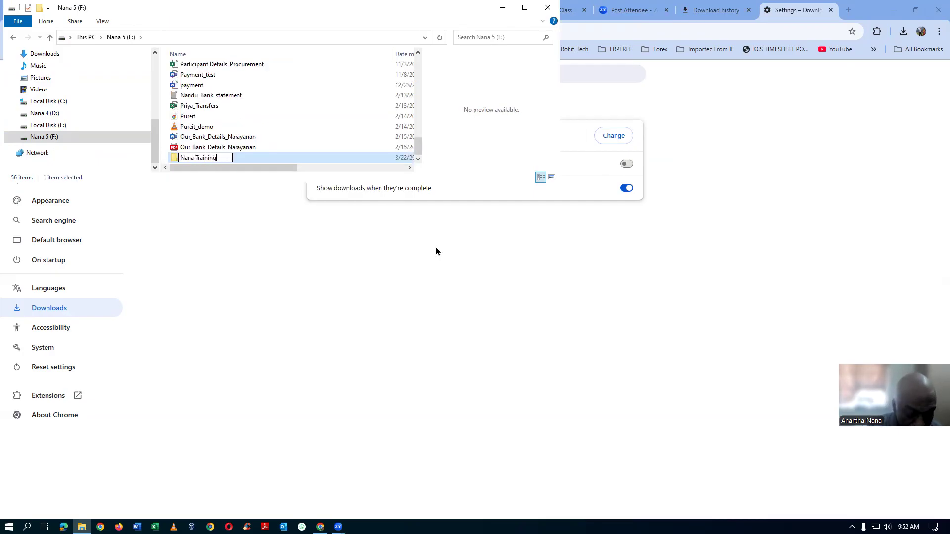
pyautogui.press('Return')
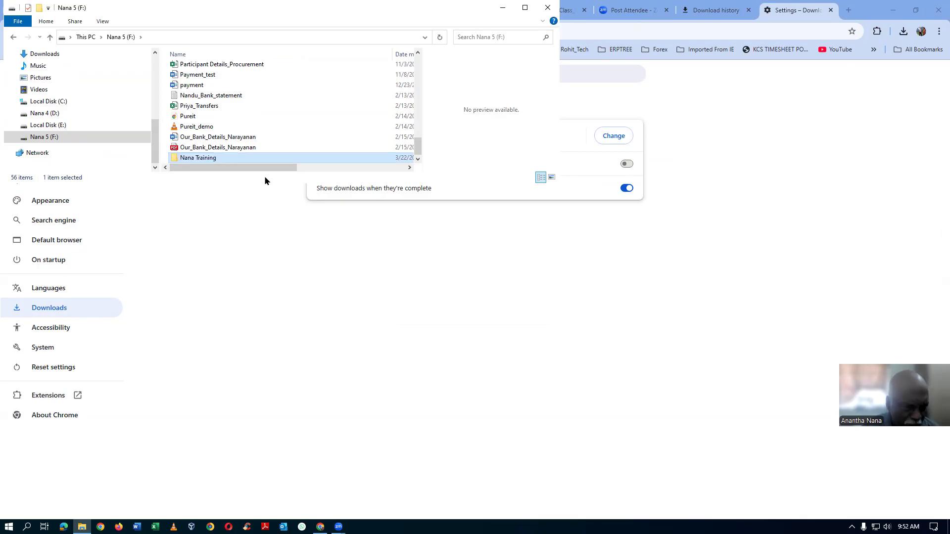
# Create an 'OM' folder inside Nana Training.
pyautogui.doubleClick(244, 158)
pyautogui.rightClick(246, 98)
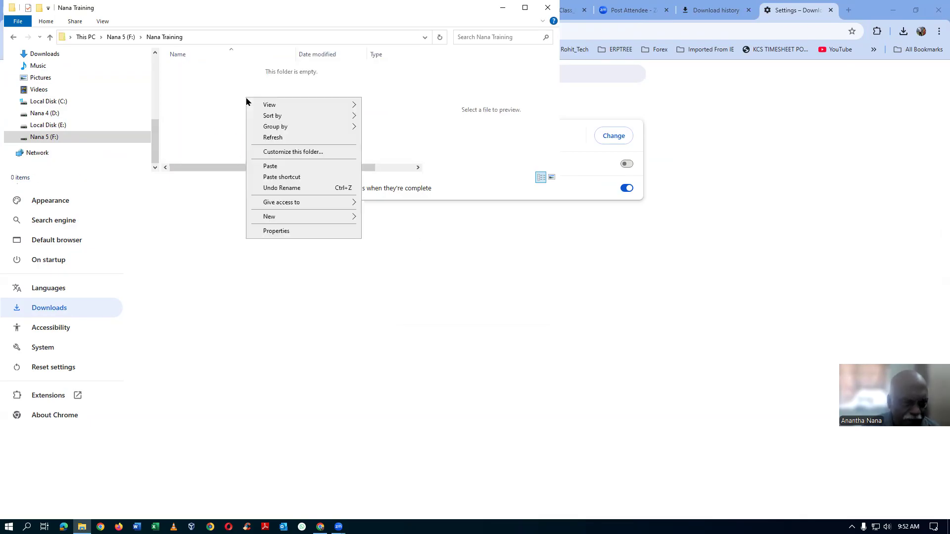
pyautogui.moveTo(291, 217)
pyautogui.click(391, 216)
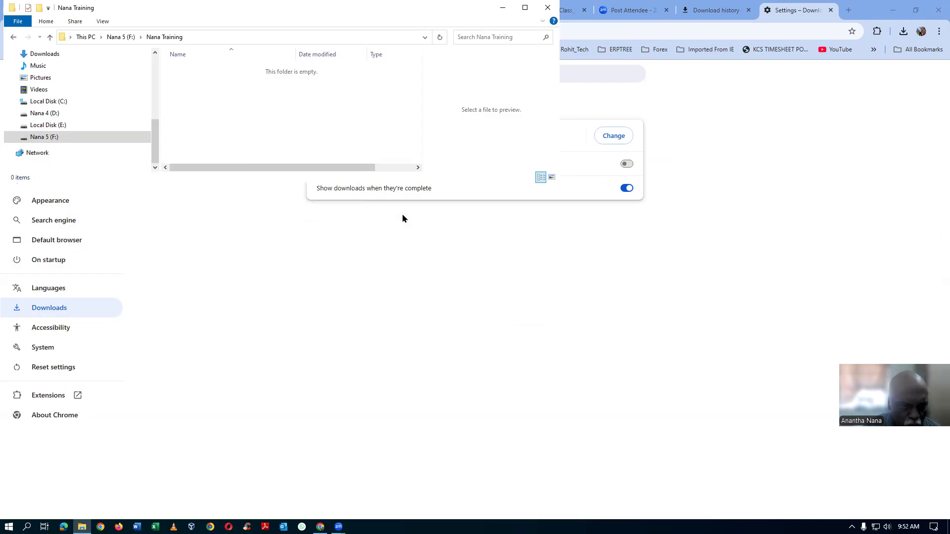
pyautogui.write('OM')
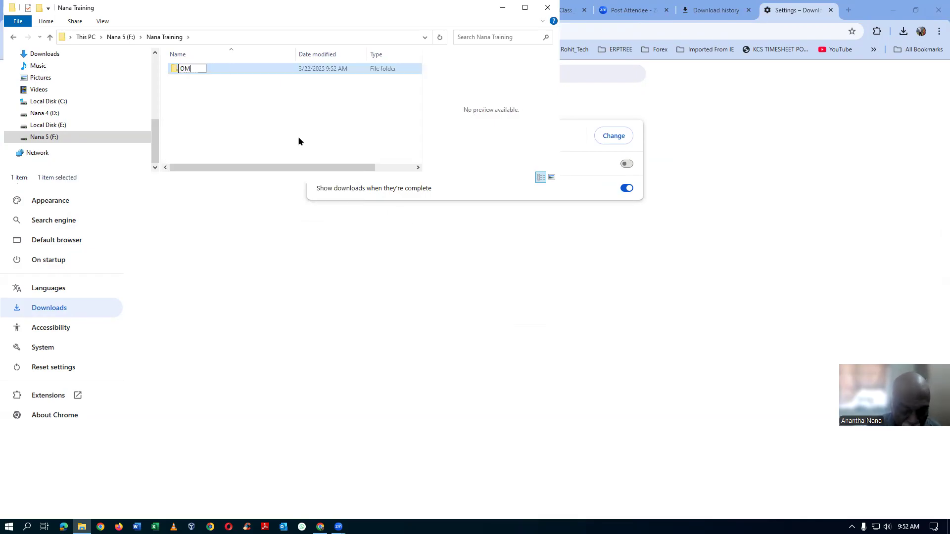
pyautogui.press('Return')
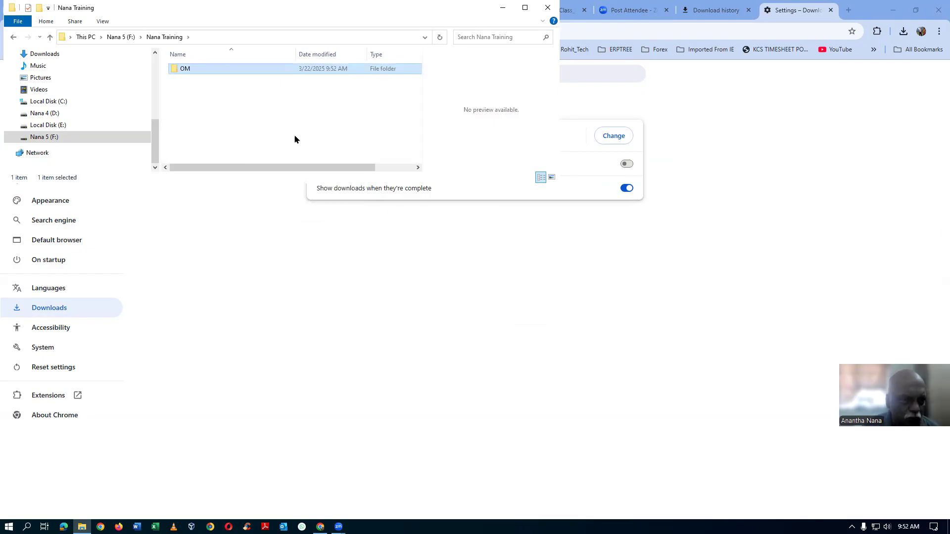
# Create a 'latest_39' folder inside OM.
pyautogui.doubleClick(213, 70)
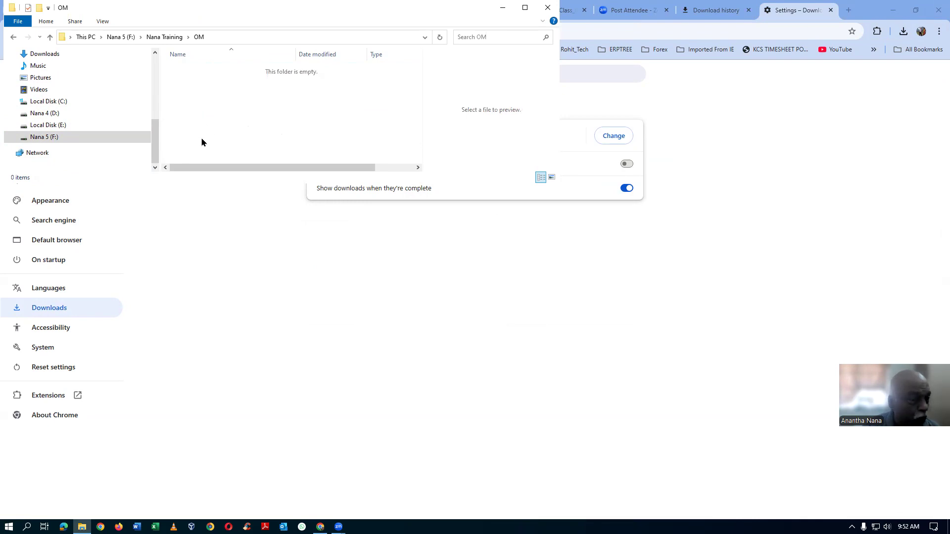
pyautogui.rightClick(214, 94)
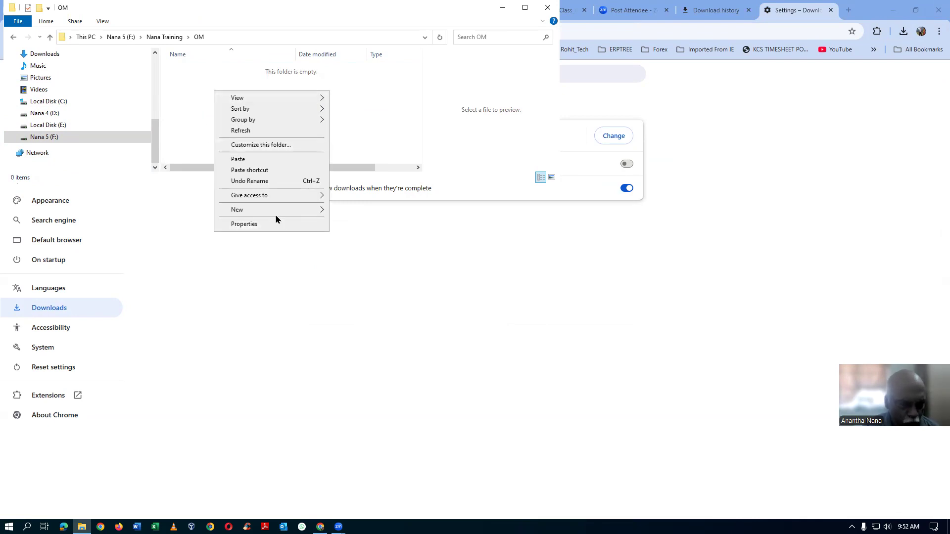
pyautogui.moveTo(275, 210)
pyautogui.click(385, 210)
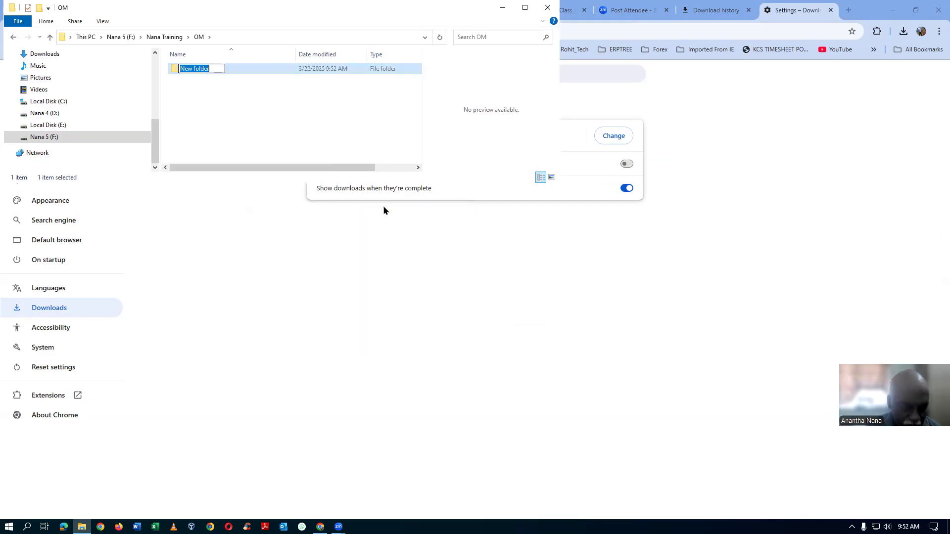
pyautogui.write('latest_')
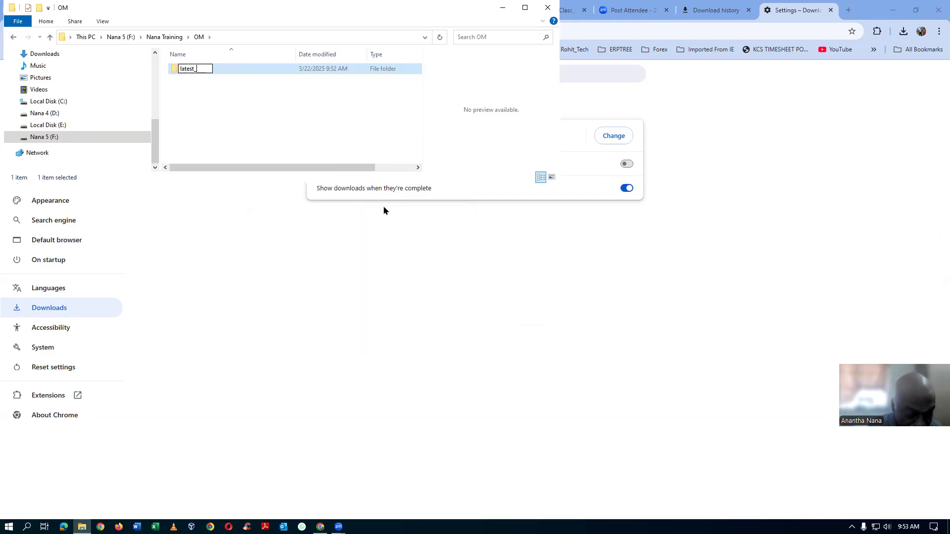
pyautogui.write('39')
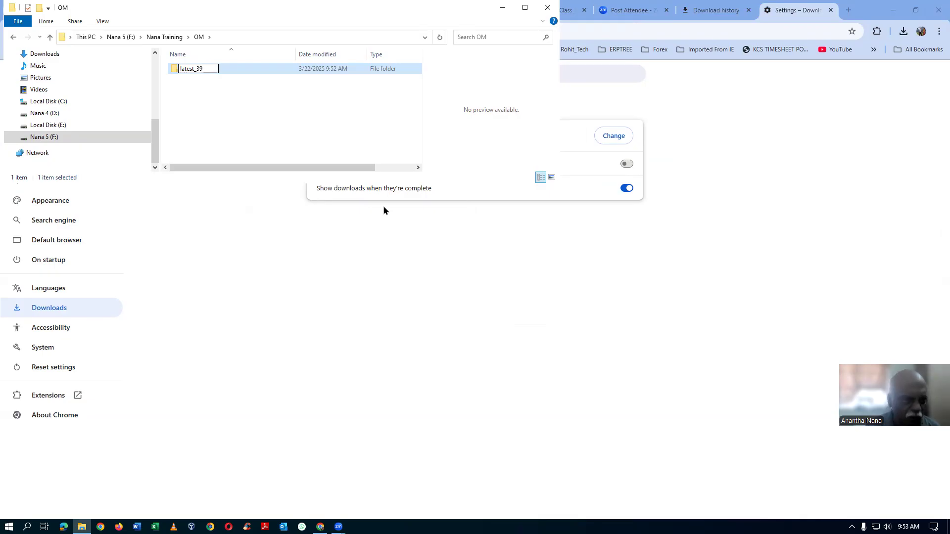
pyautogui.press('Return')
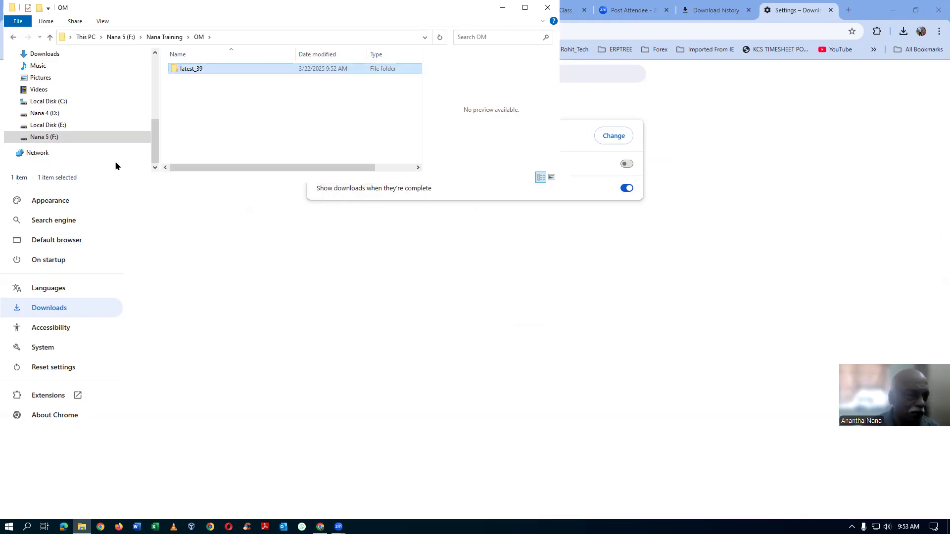
# Create a second folder 'Old_33' inside OM, then select latest_39.
pyautogui.click(221, 102)
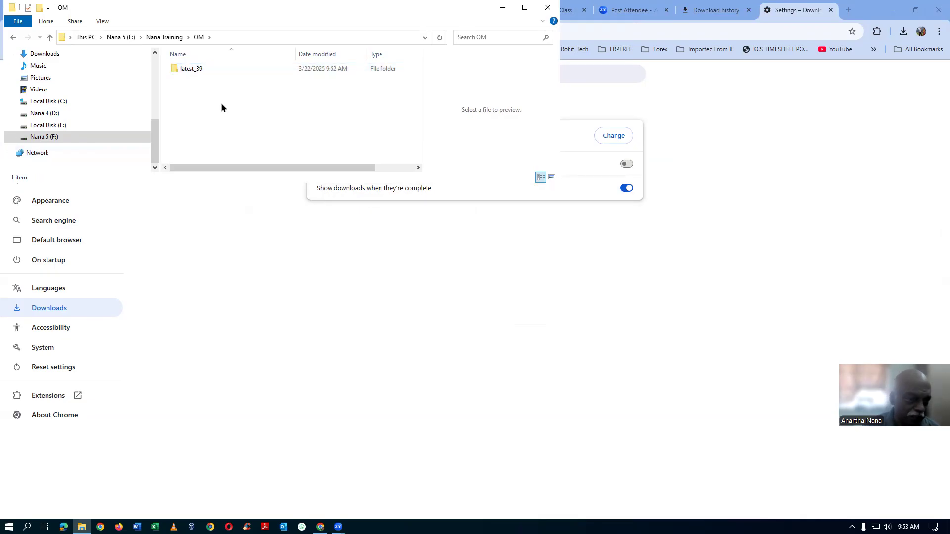
pyautogui.rightClick(227, 94)
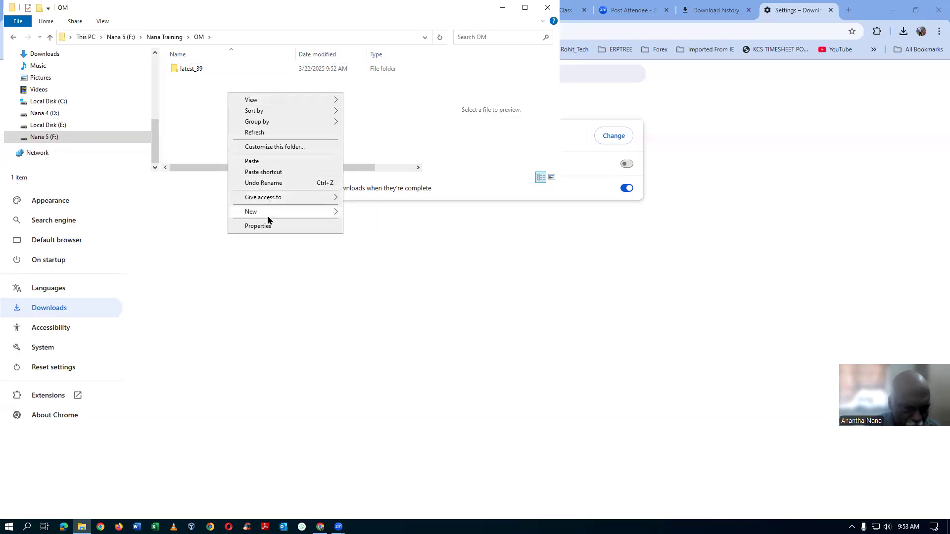
pyautogui.moveTo(270, 214)
pyautogui.click(373, 214)
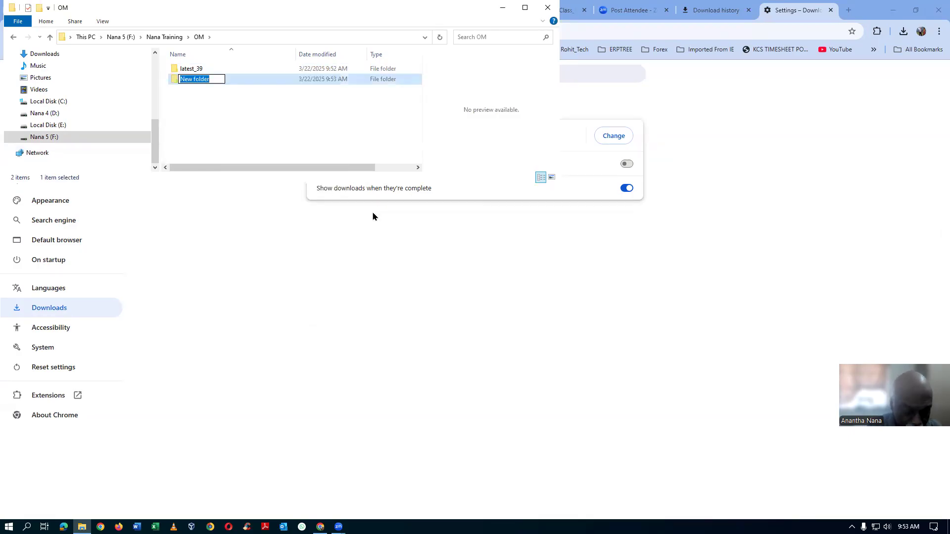
pyautogui.write('Old_33')
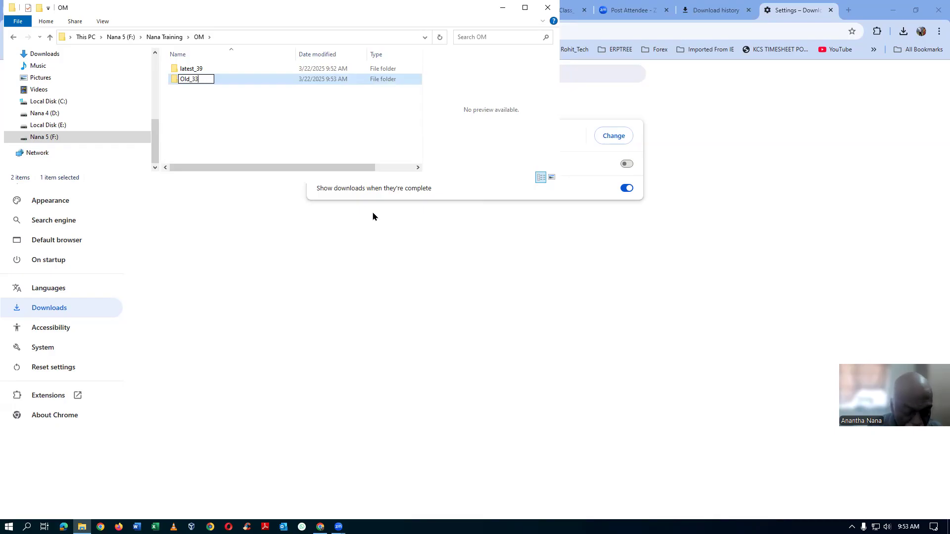
pyautogui.press('Return')
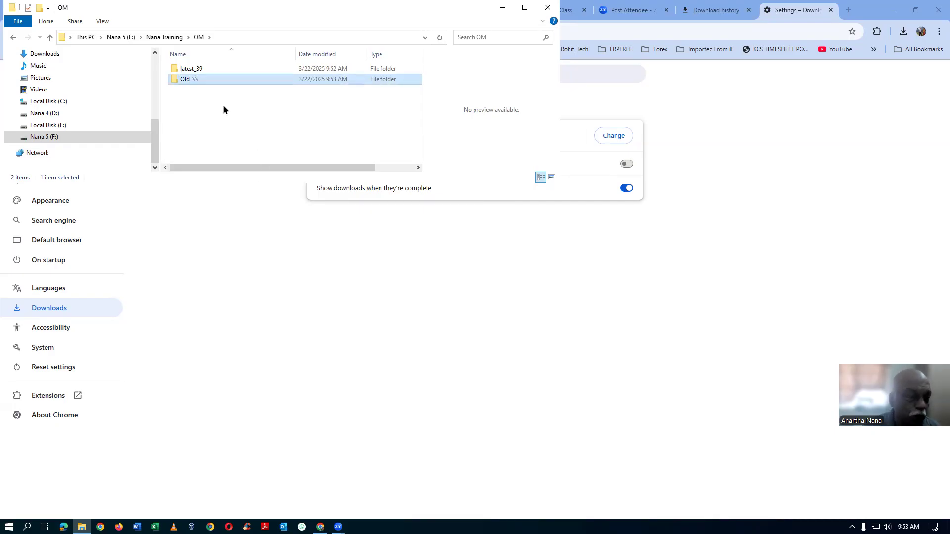
pyautogui.click(209, 70)
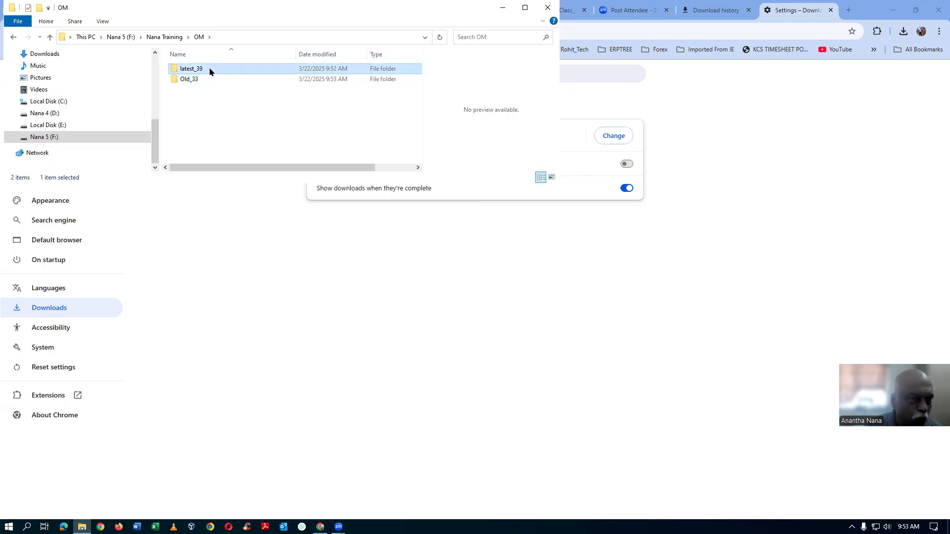
# Paste the four zip parts into latest_39 and widen the Name column to show full names.
pyautogui.doubleClick(210, 71)
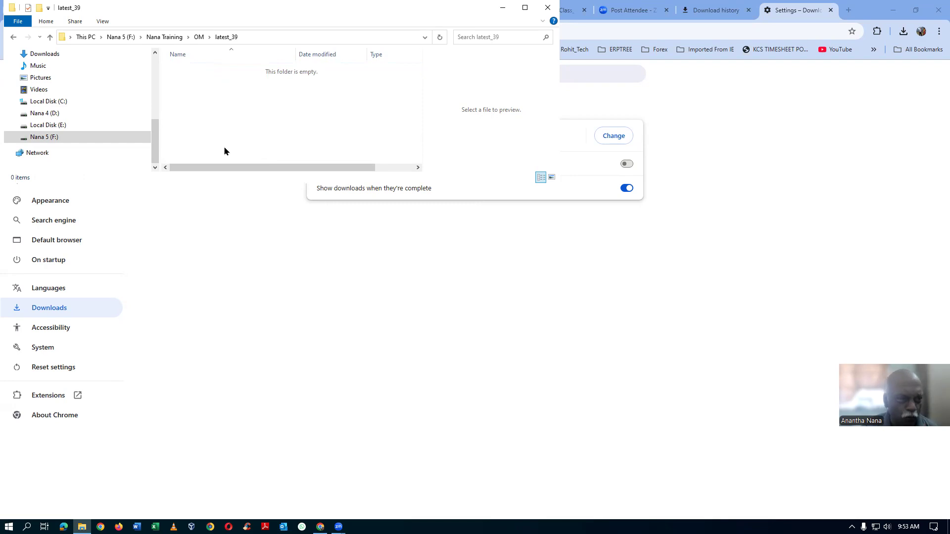
pyautogui.hotkey('ctrl', 'v')
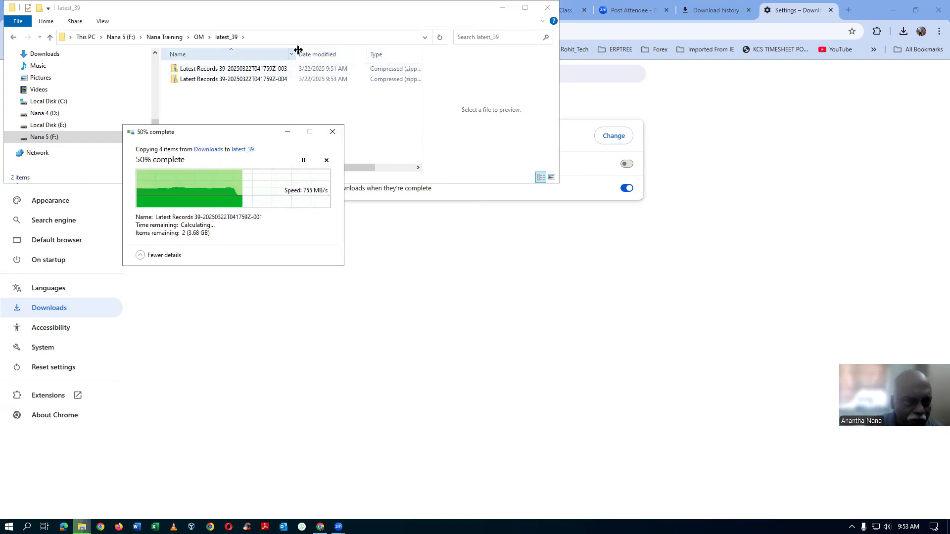
pyautogui.moveTo(296, 53); pyautogui.dragTo(341, 54)
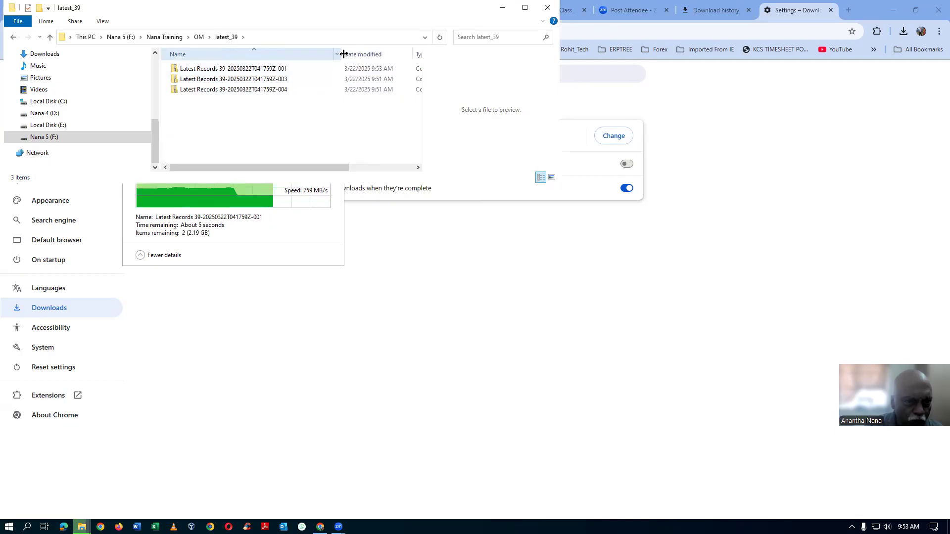
pyautogui.hotkey('ctrl', 'a')
pyautogui.click(359, 138)
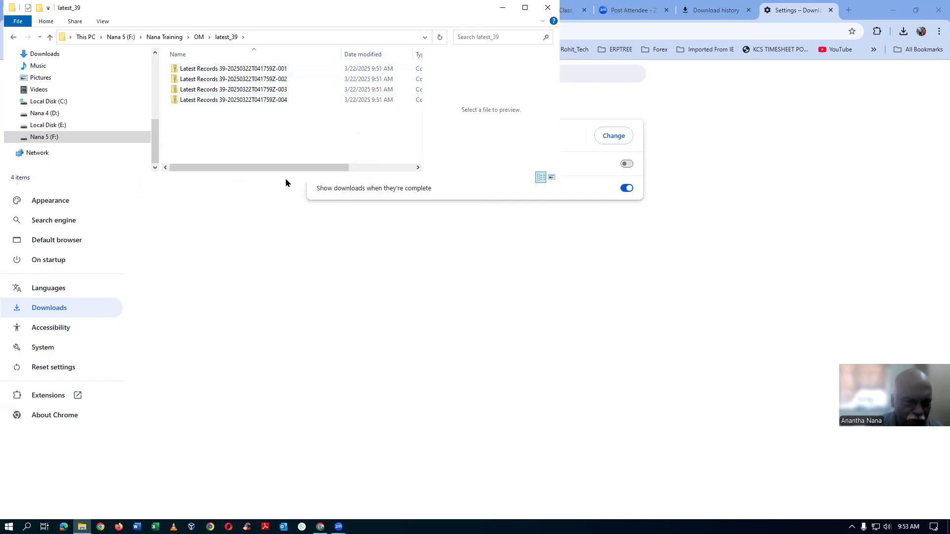
pyautogui.click(284, 72)
# Extract the -001 zip part into latest_39 with 7-Zip.
pyautogui.rightClick(284, 73)
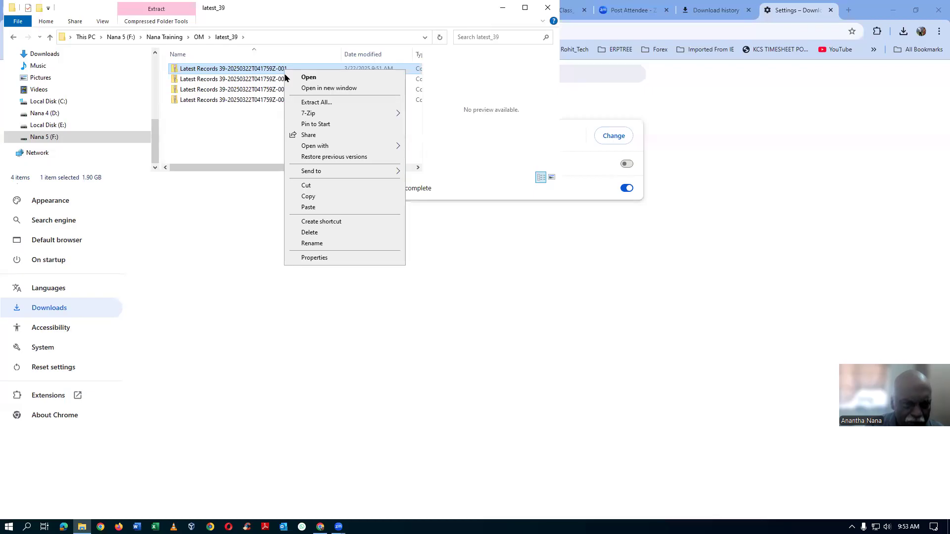
pyautogui.moveTo(308, 118)
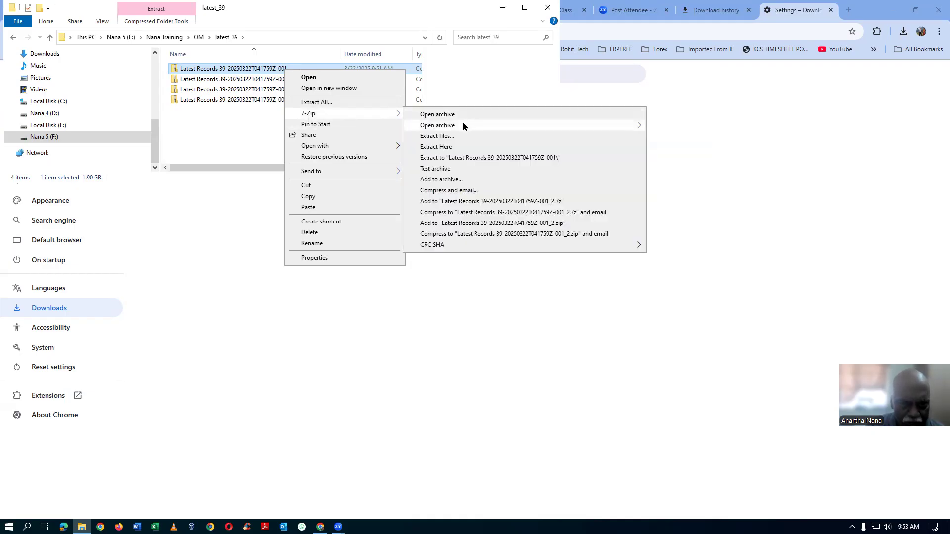
pyautogui.click(451, 135)
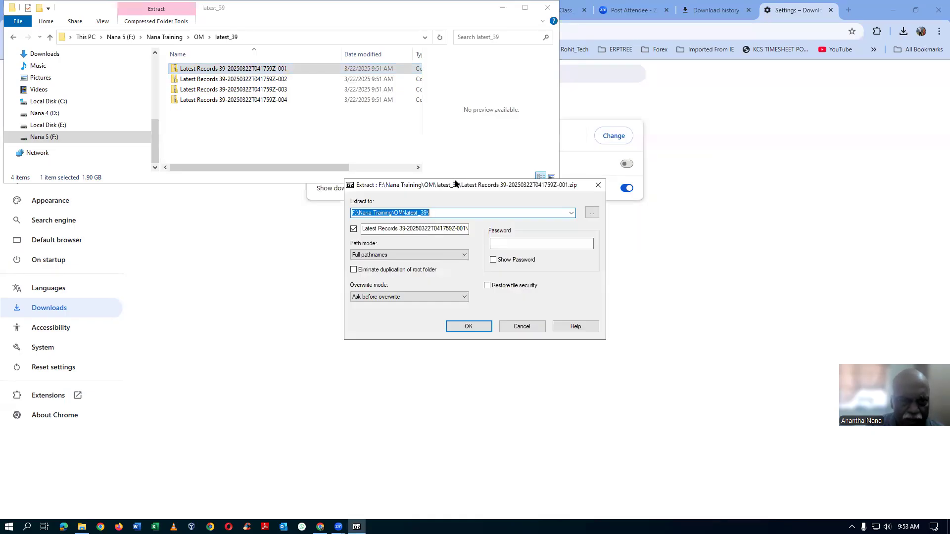
pyautogui.click(468, 327)
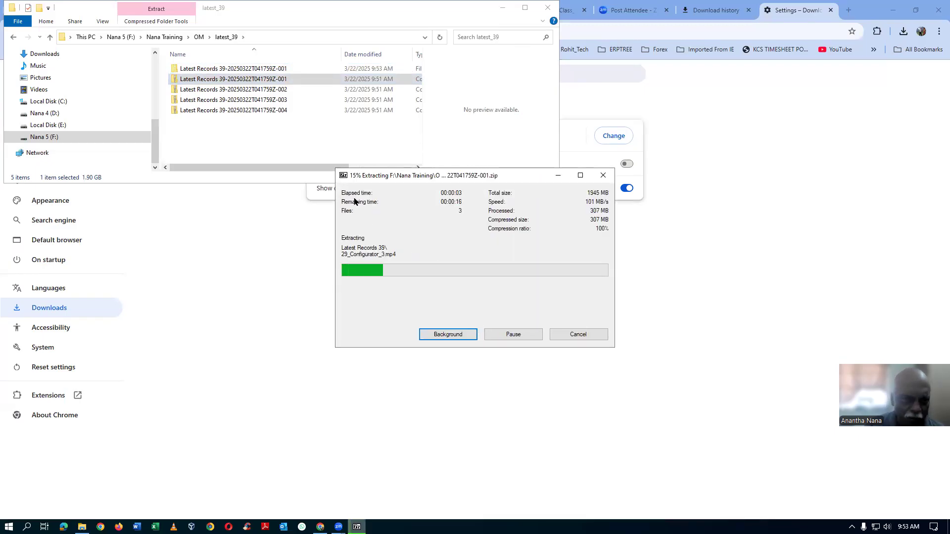
# Extract the -002 zip part into latest_39 the same way.
pyautogui.click(287, 90)
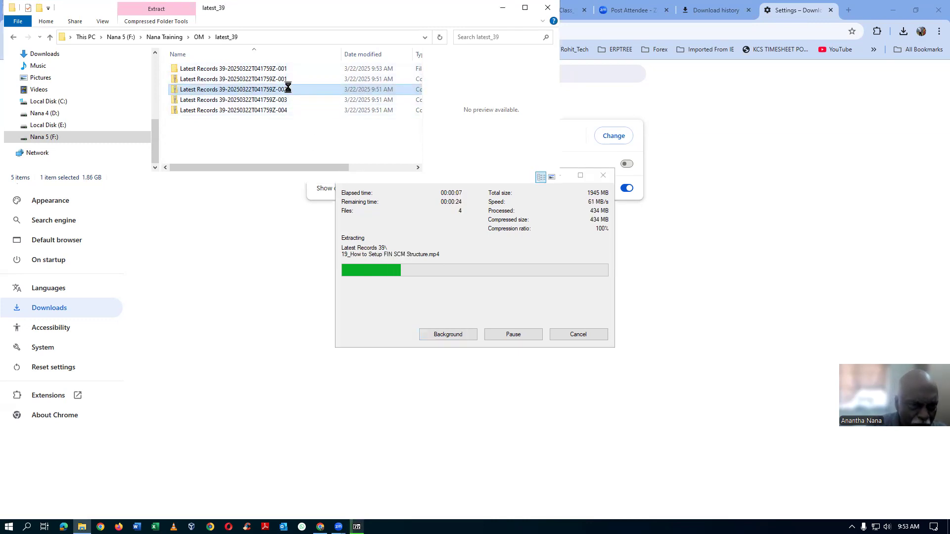
pyautogui.rightClick(288, 89)
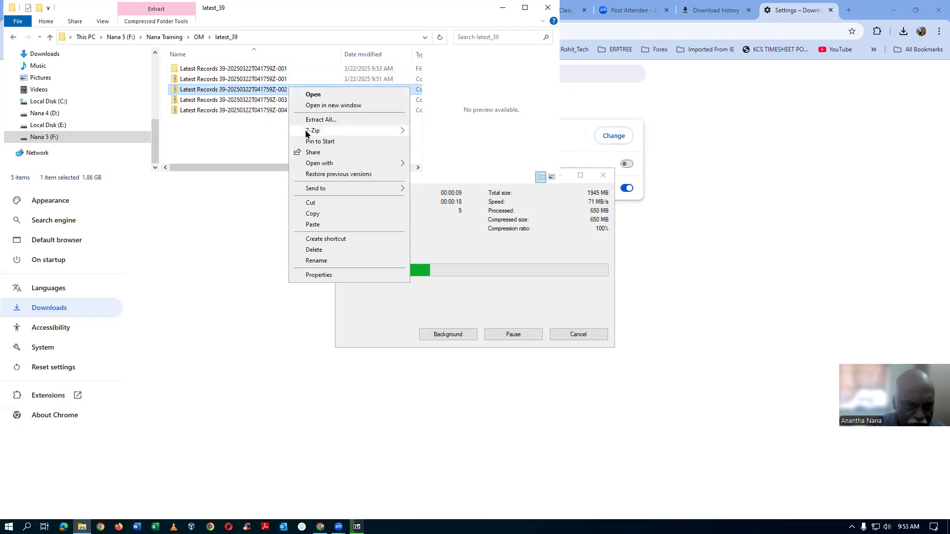
pyautogui.click(438, 155)
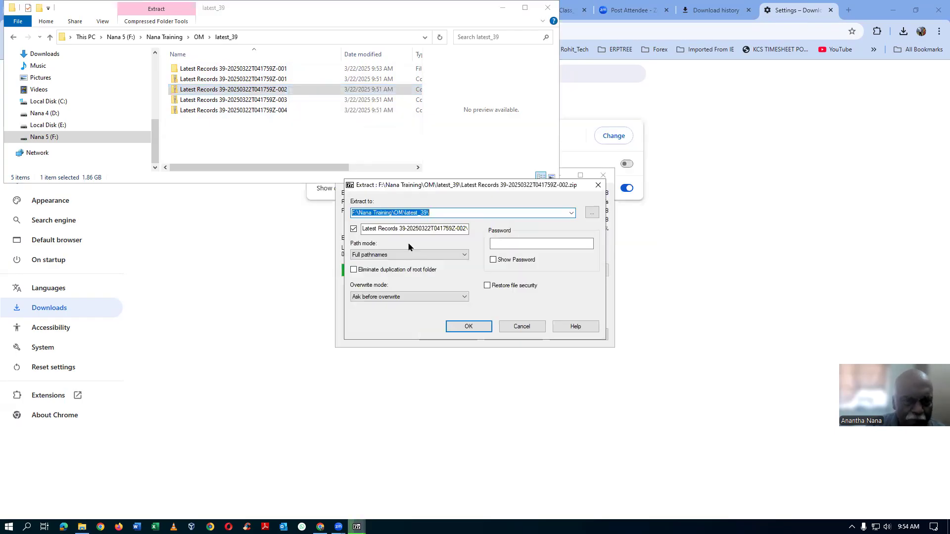
pyautogui.click(452, 329)
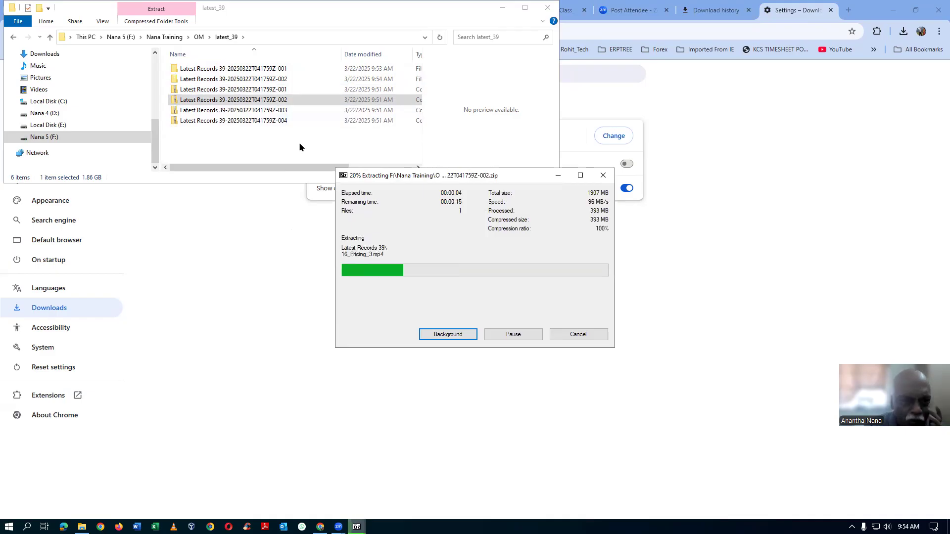
pyautogui.click(289, 110)
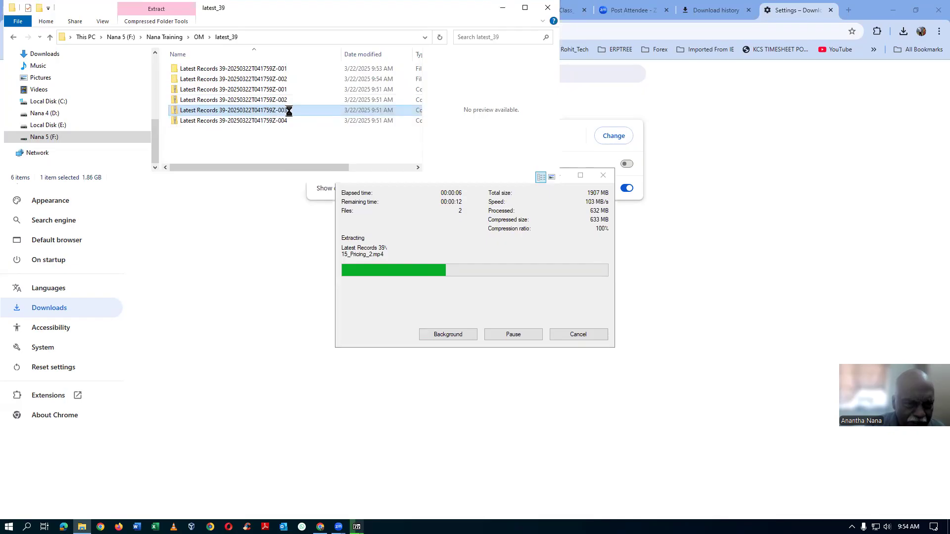
pyautogui.rightClick(289, 110)
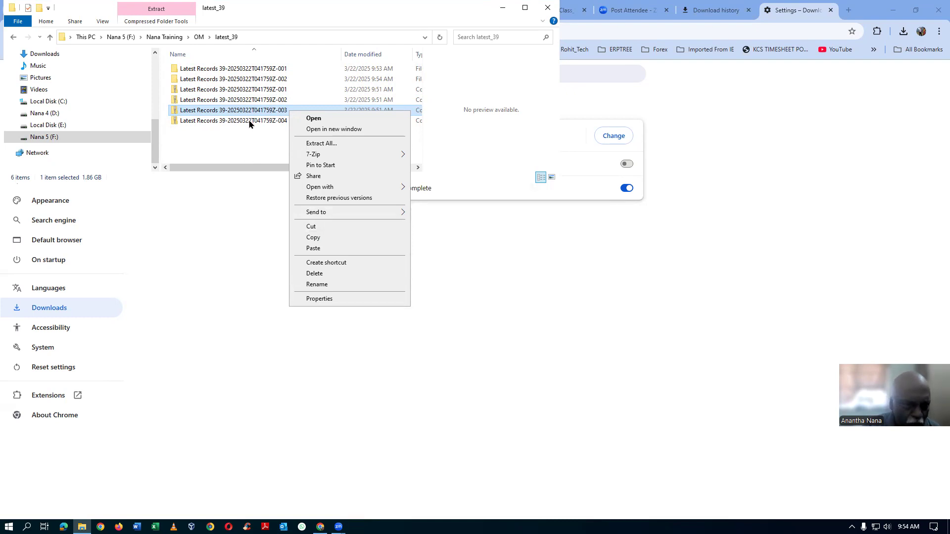
# Extract the -003 zip archive into latest_39 with 7-Zip.
pyautogui.press('Escape')
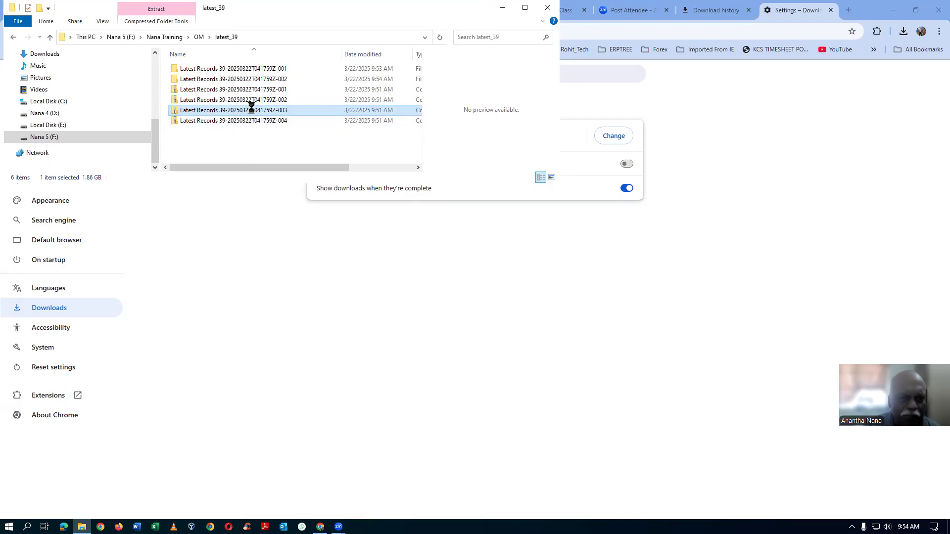
pyautogui.rightClick(251, 109)
pyautogui.moveTo(279, 155)
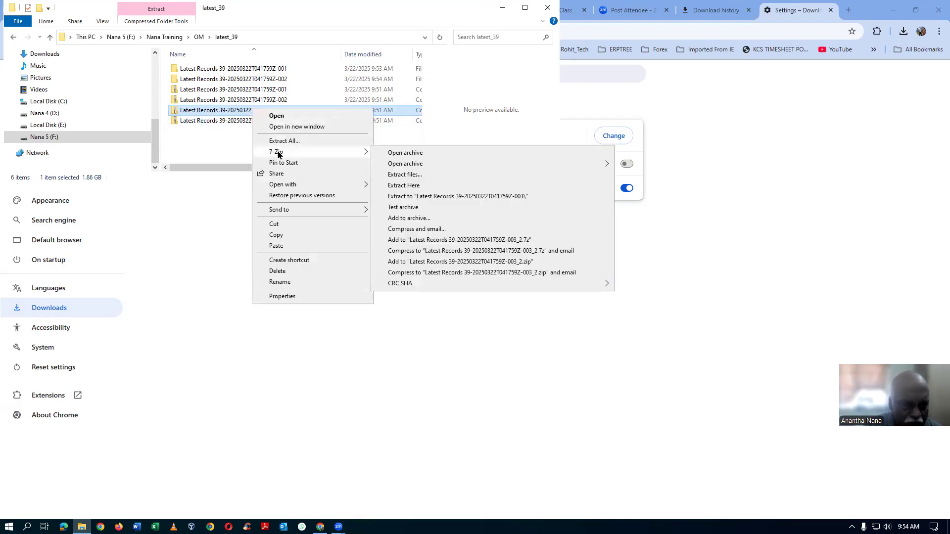
pyautogui.click(423, 177)
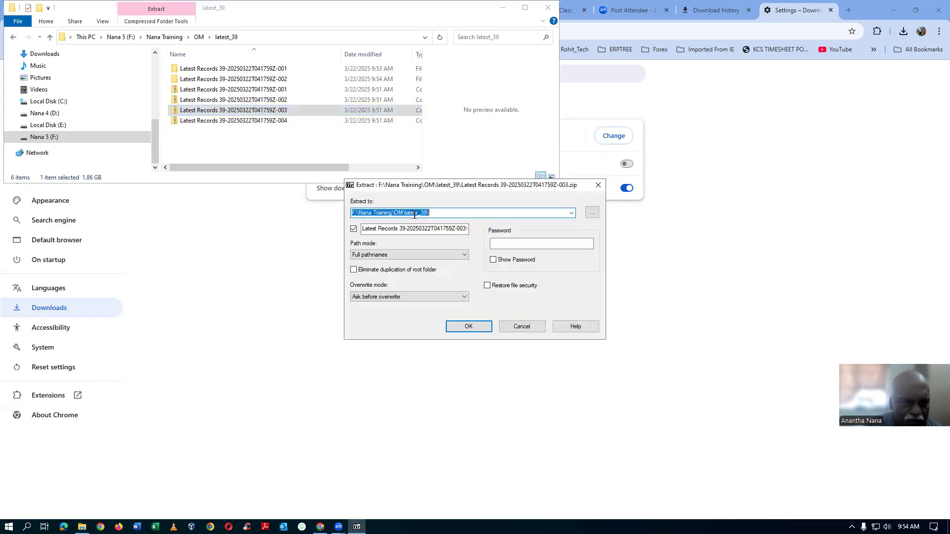
pyautogui.click(463, 329)
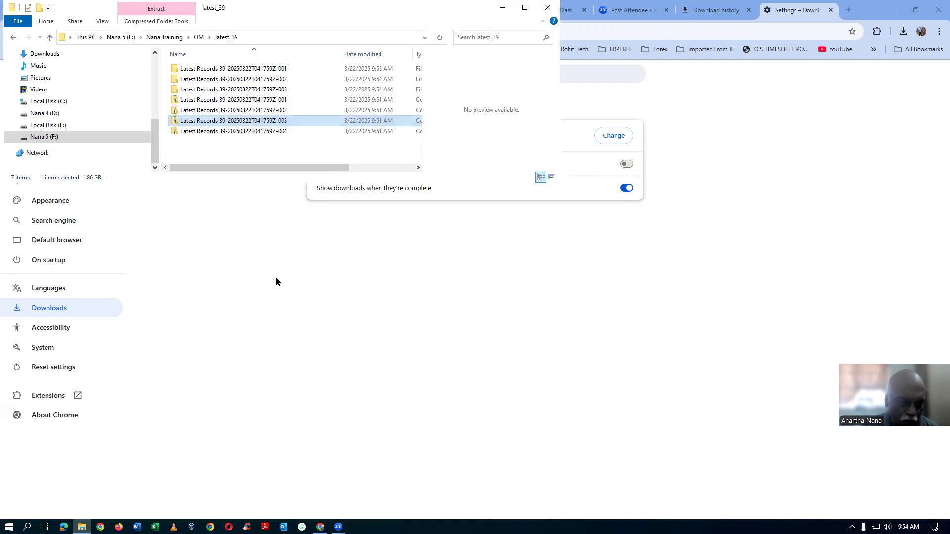
# Extract the -004 zip archive into latest_39 with 7-Zip as well.
pyautogui.click(263, 131)
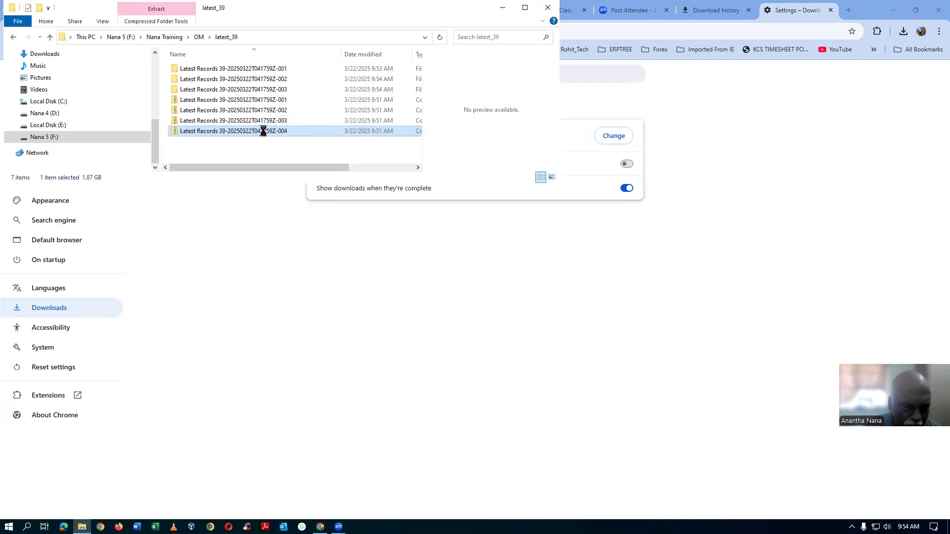
pyautogui.rightClick(263, 131)
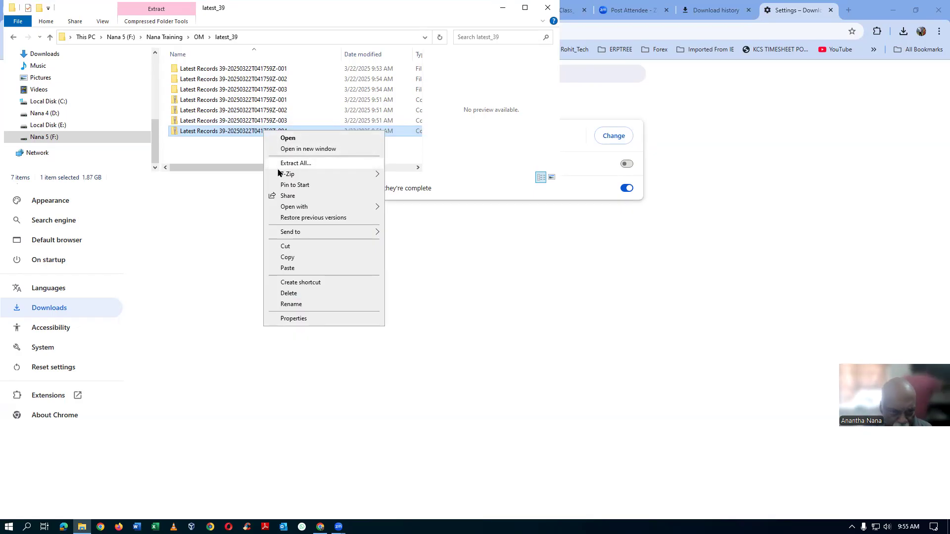
pyautogui.moveTo(280, 174)
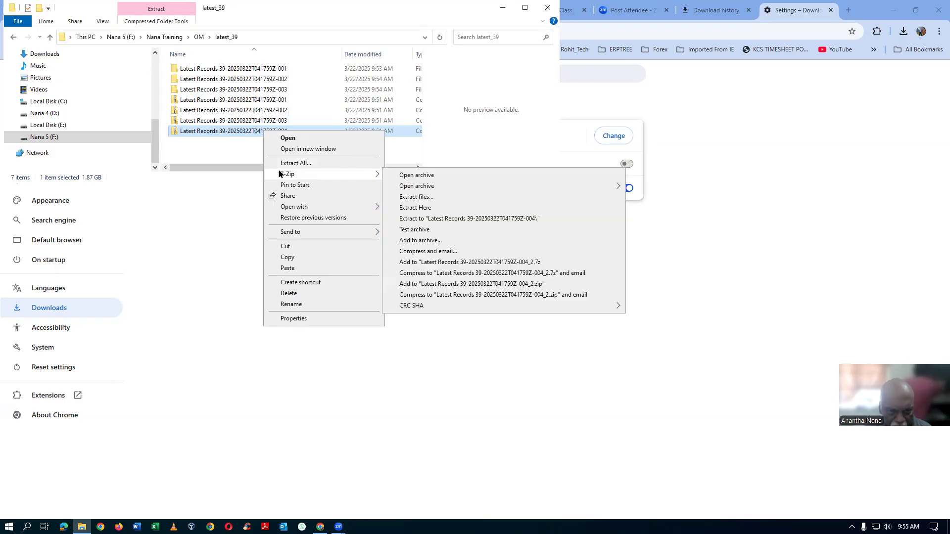
pyautogui.click(408, 197)
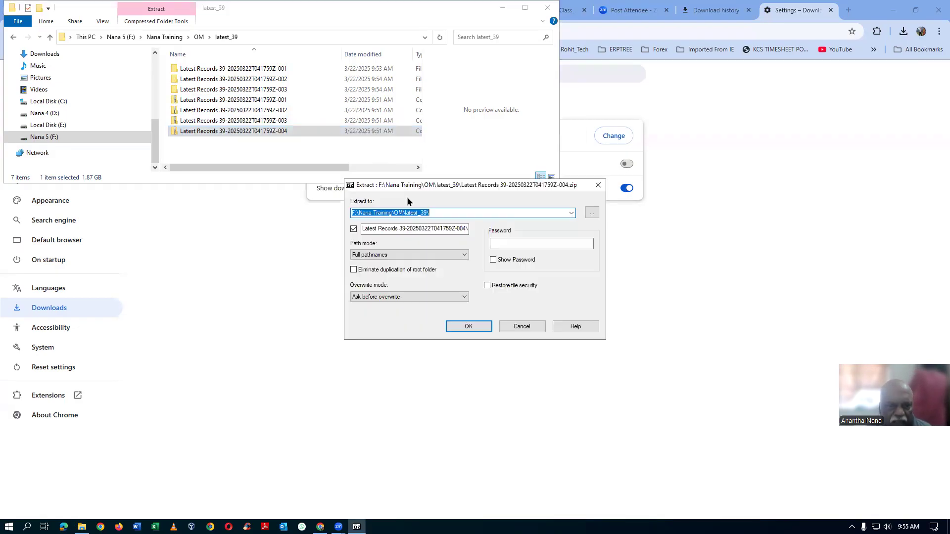
pyautogui.click(467, 329)
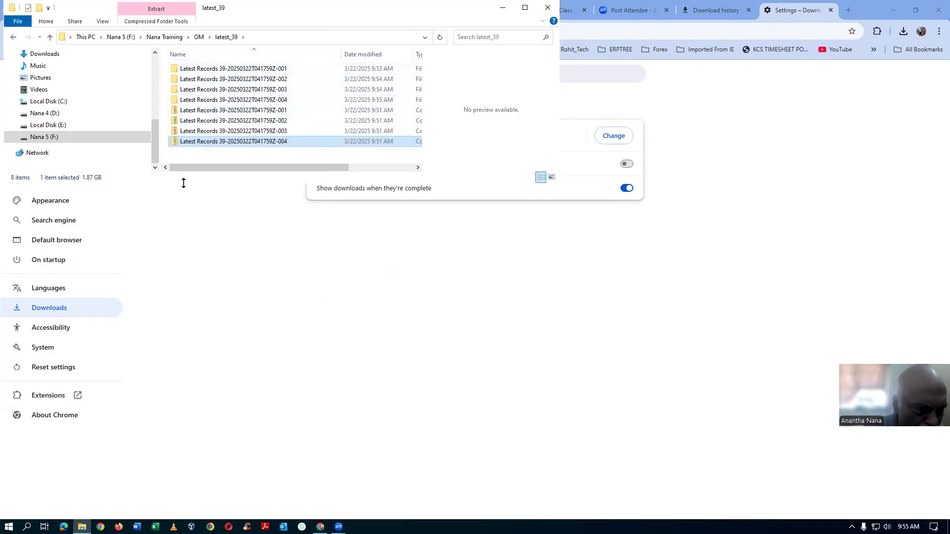
# Look inside the -001 part's Latest Records 39 folder, then return to latest_39.
pyautogui.doubleClick(227, 70)
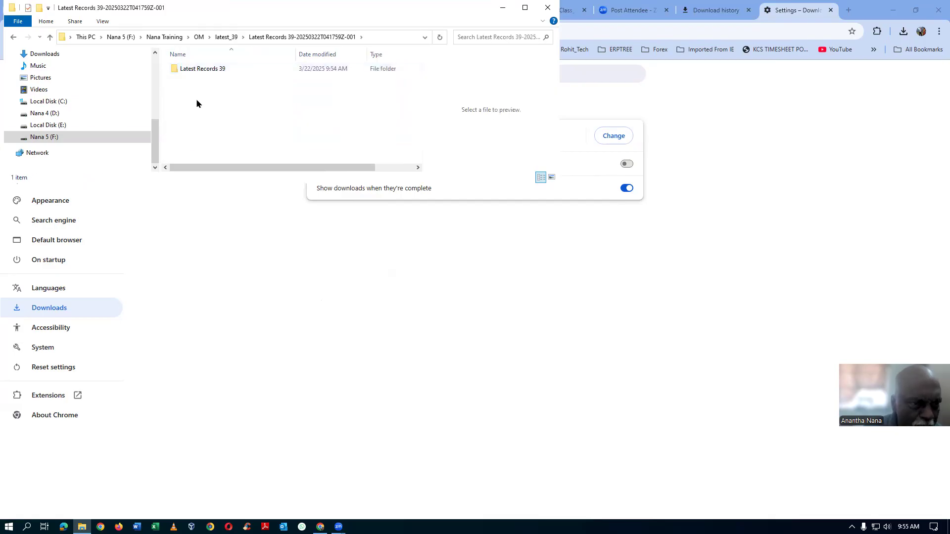
pyautogui.doubleClick(250, 69)
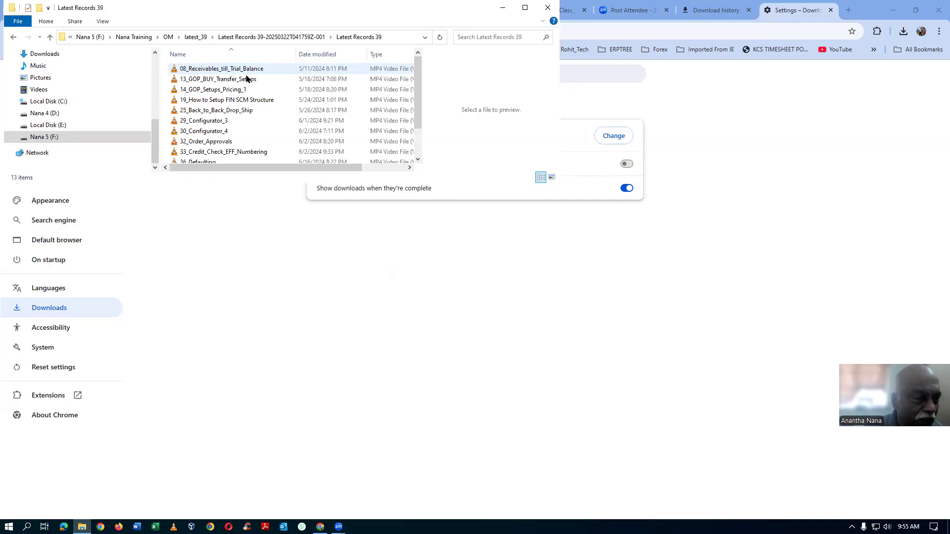
pyautogui.click(266, 38)
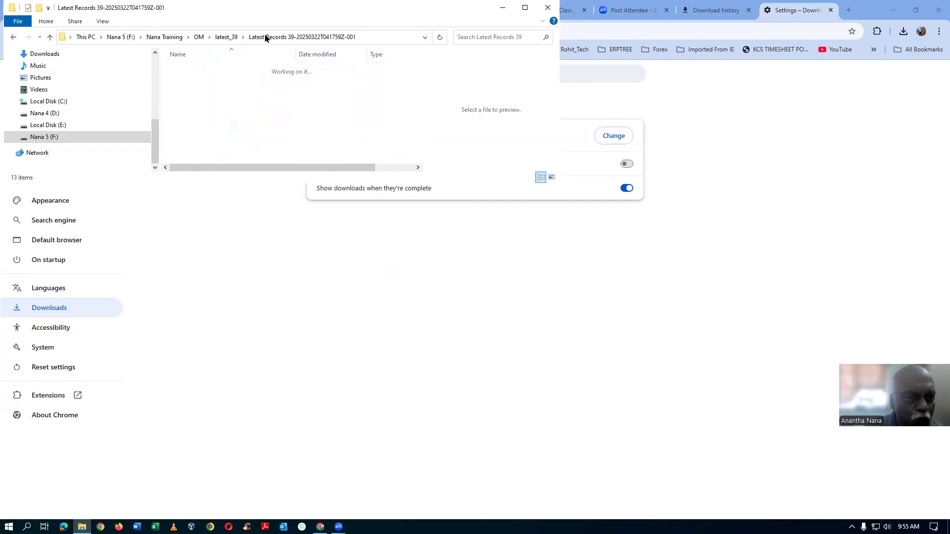
pyautogui.click(218, 38)
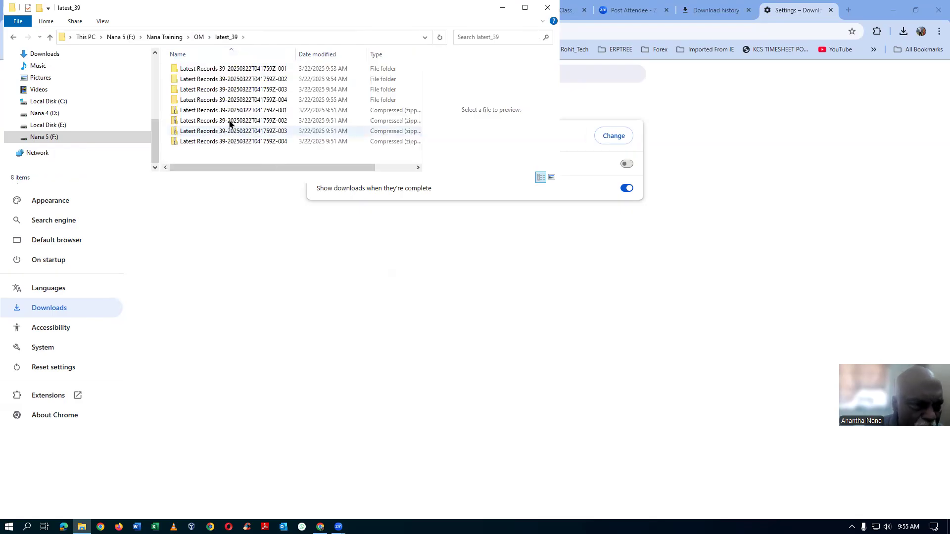
# Open the -002 part's Latest Records 39 folder and select all nine MP4 videos.
pyautogui.doubleClick(228, 80)
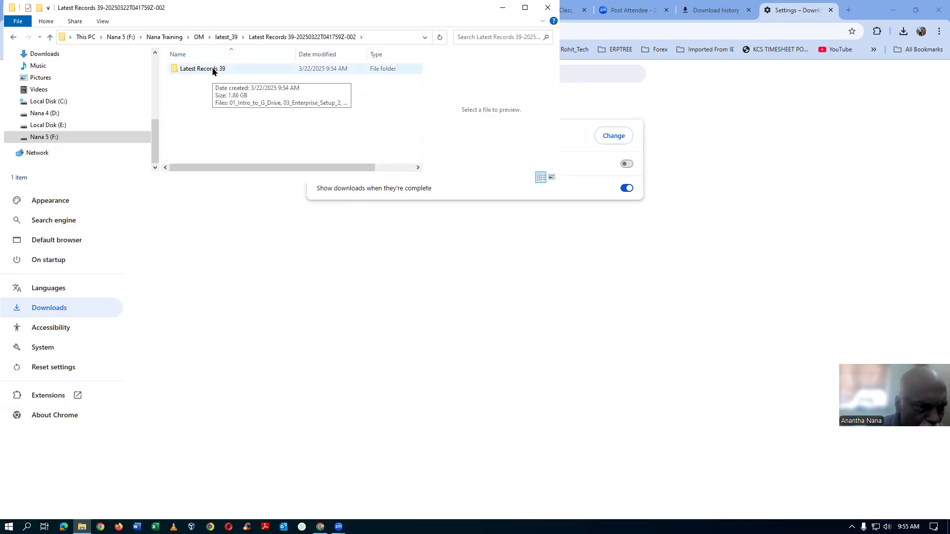
pyautogui.click(213, 71)
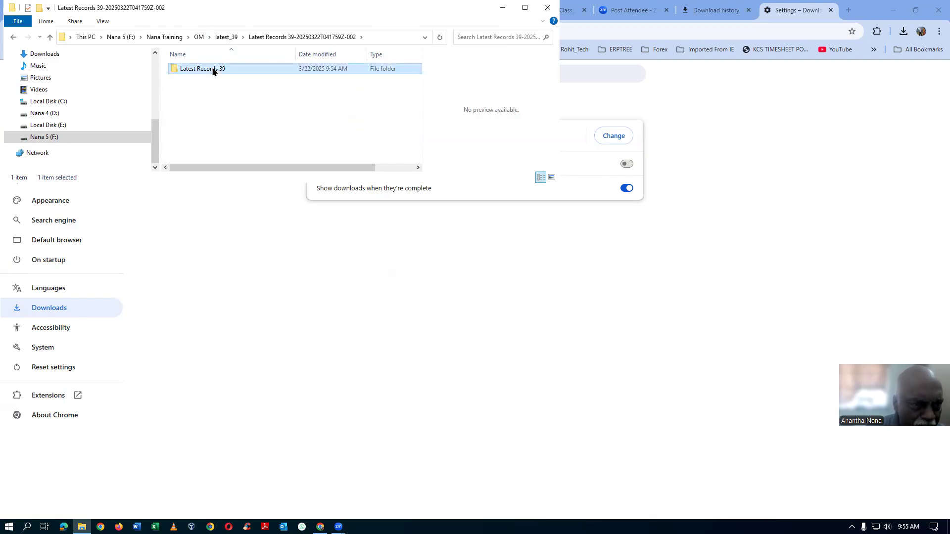
pyautogui.doubleClick(212, 70)
pyautogui.click(207, 90)
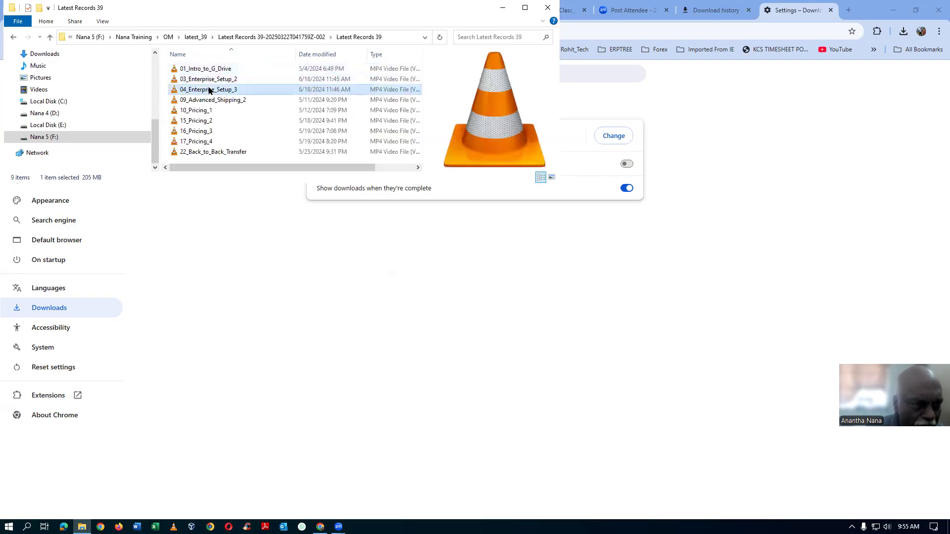
pyautogui.hotkey('ctrl', 'a')
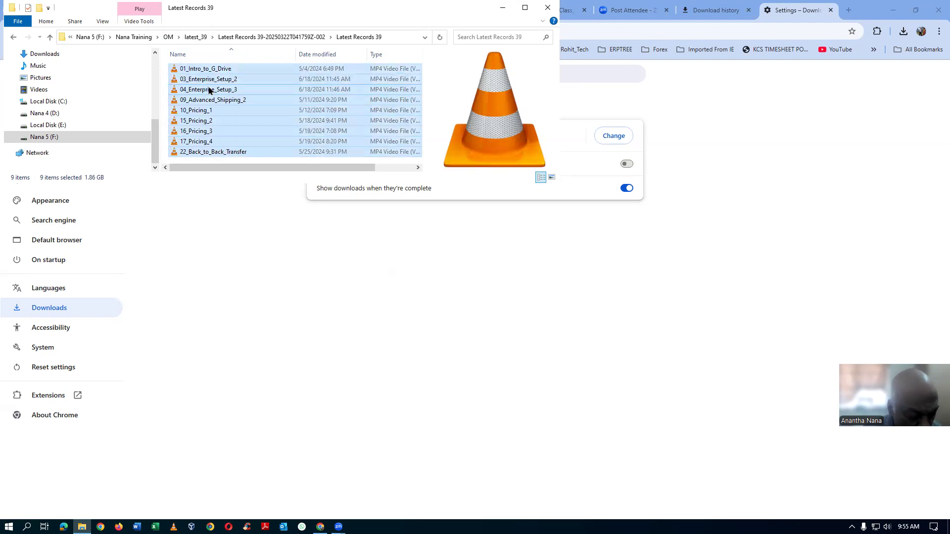
# Paste the nine copied -002 videos into the -001 Latest Records 39 folder.
pyautogui.click(50, 39)
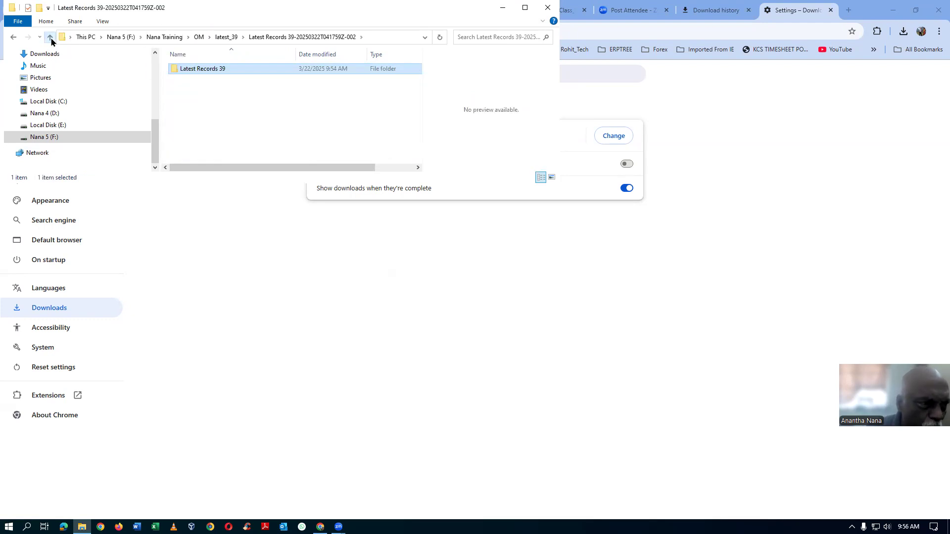
pyautogui.click(51, 38)
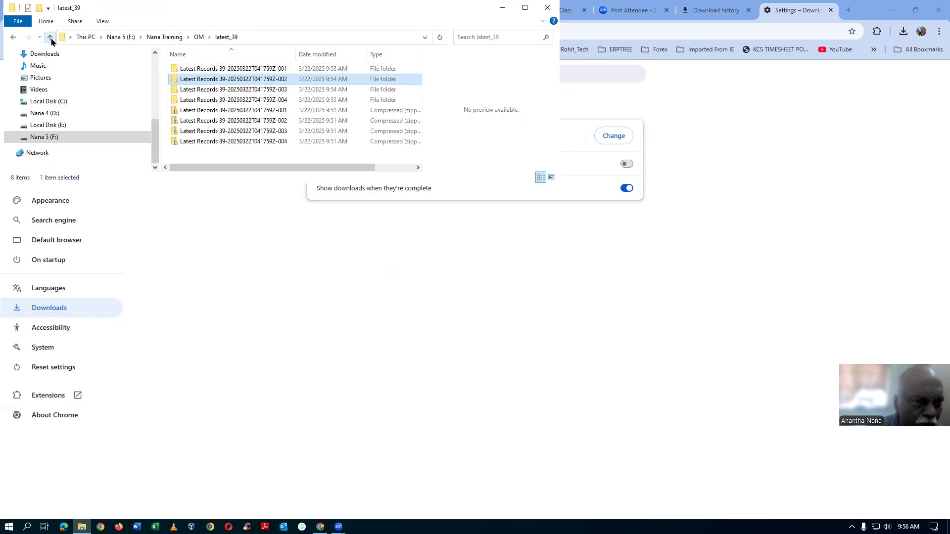
pyautogui.doubleClick(283, 67)
pyautogui.doubleClick(233, 69)
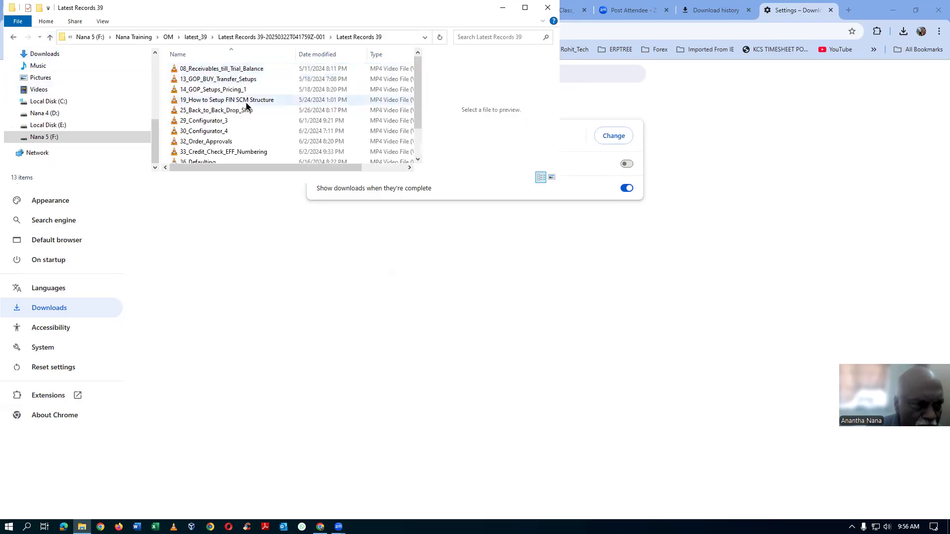
pyautogui.click(244, 102)
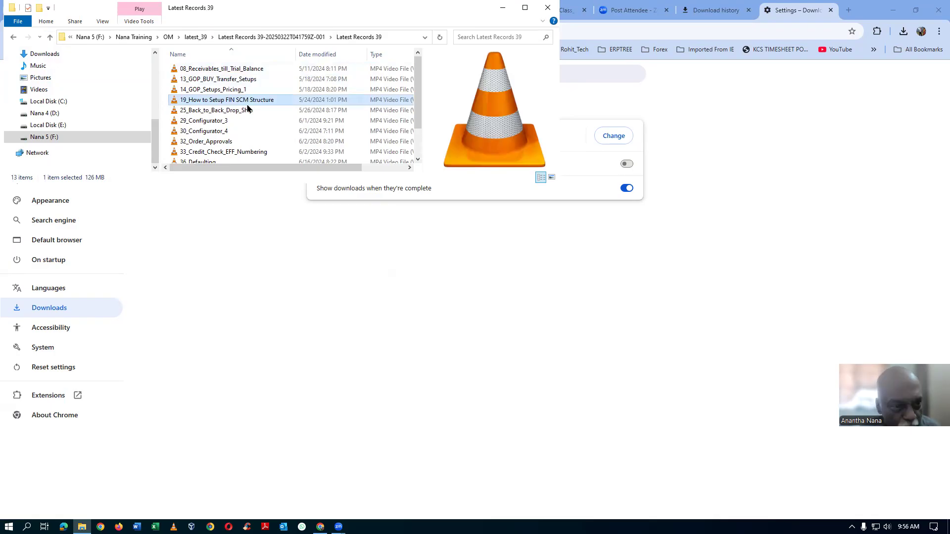
pyautogui.hotkey('ctrl', 'v')
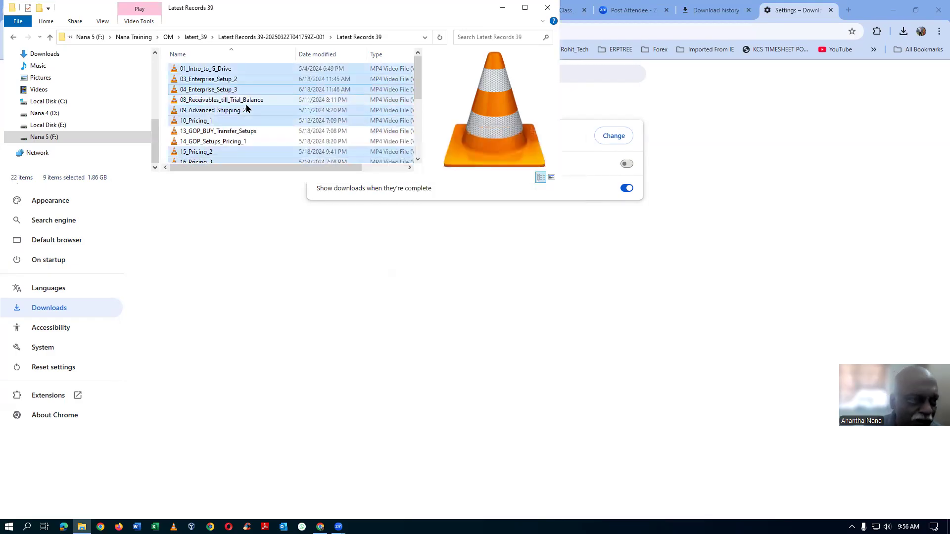
# Open the -003 part's Latest Records 39 folder and select all nine videos.
pyautogui.click(49, 37)
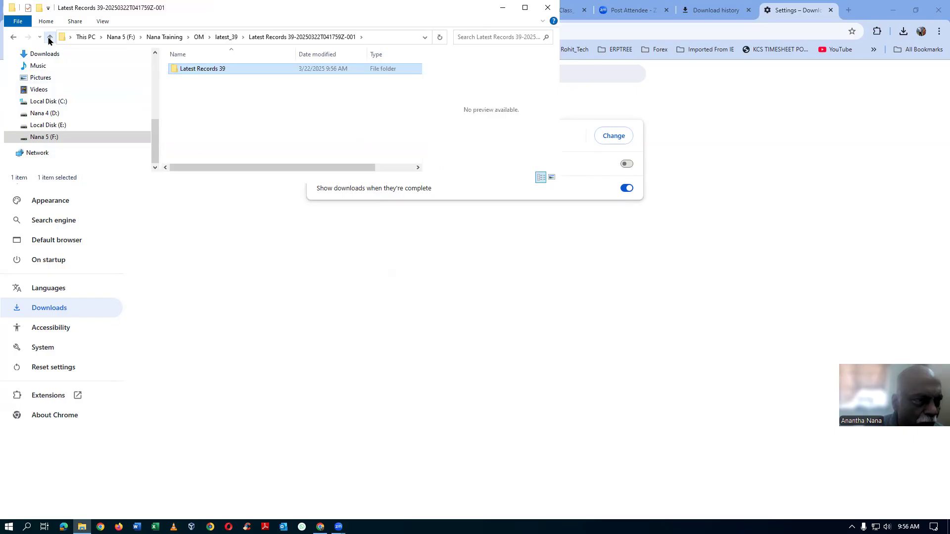
pyautogui.click(49, 38)
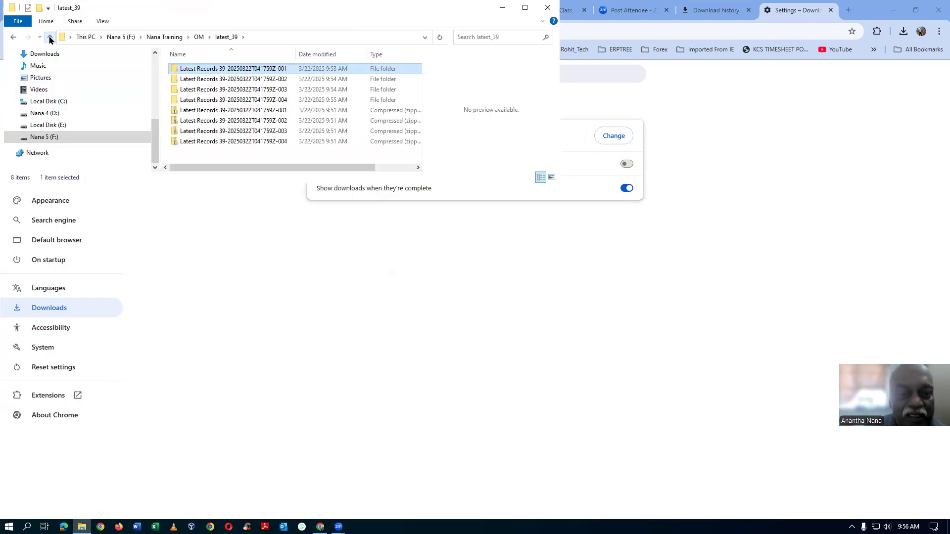
pyautogui.click(273, 91)
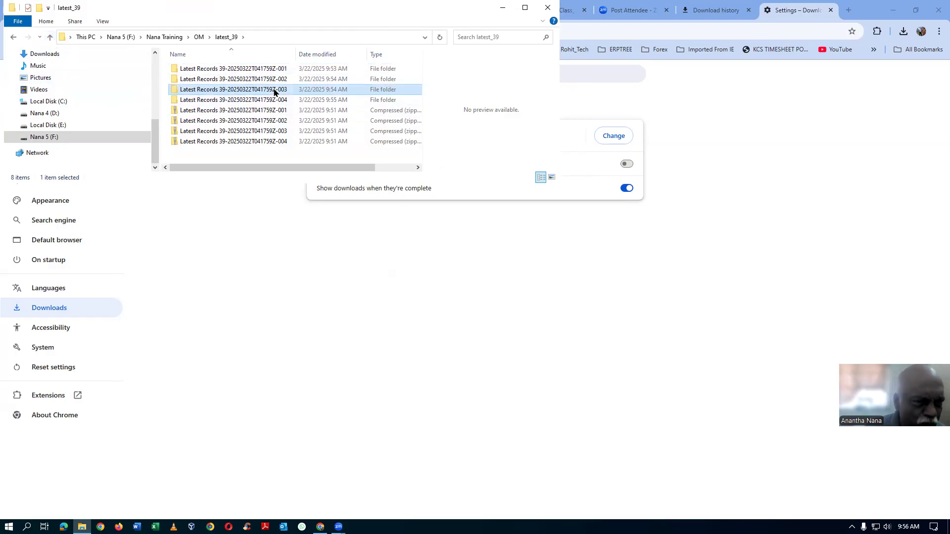
pyautogui.doubleClick(273, 90)
pyautogui.click(214, 73)
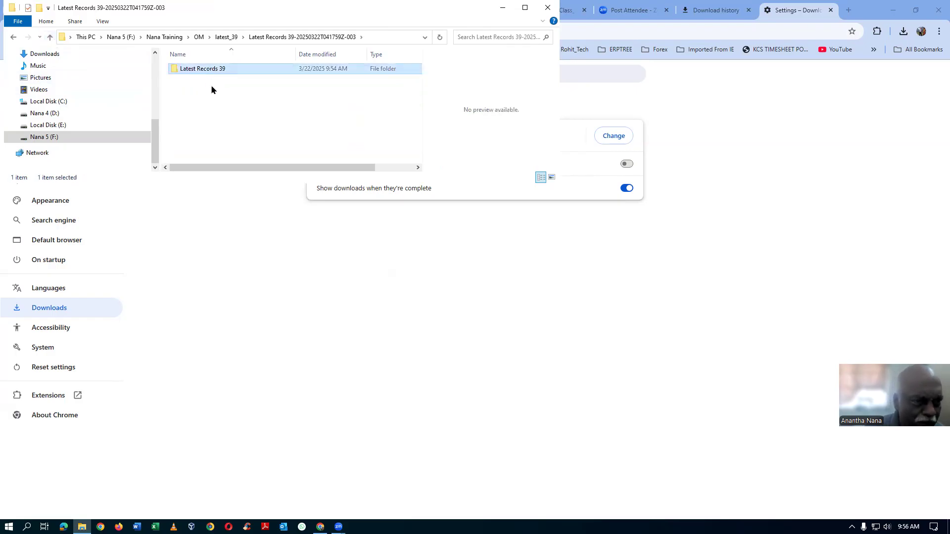
pyautogui.doubleClick(223, 69)
pyautogui.click(215, 92)
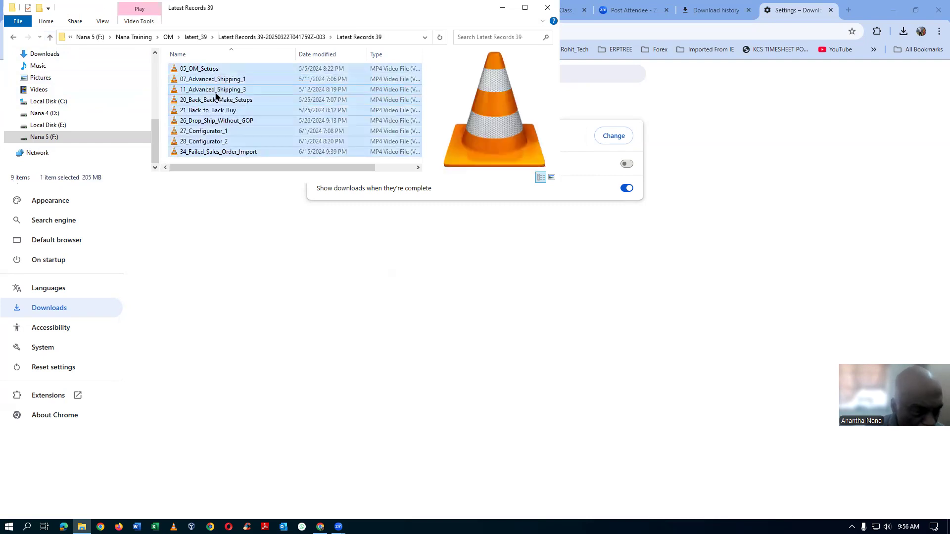
pyautogui.hotkey('ctrl', 'a')
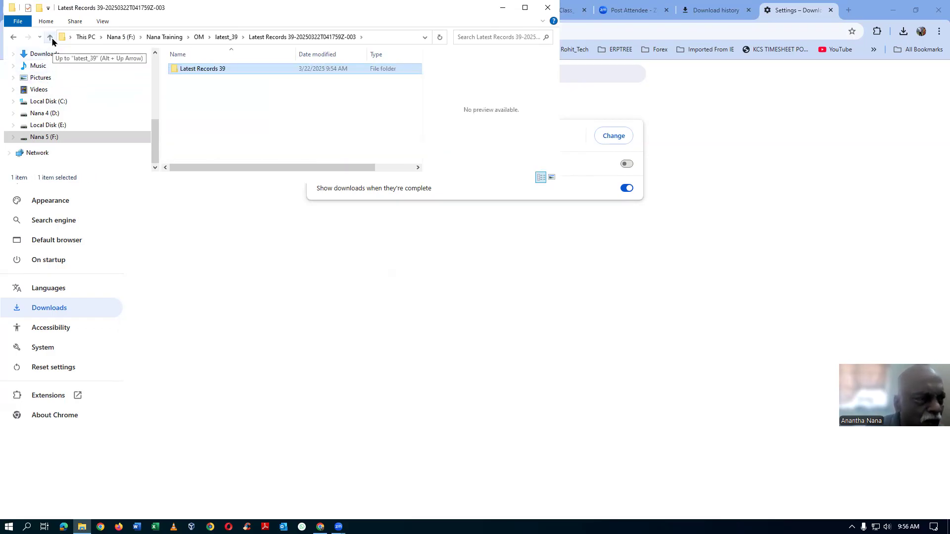
# Go back to the Latest Records 39 folder inside the -001 part.
pyautogui.click(51, 39)
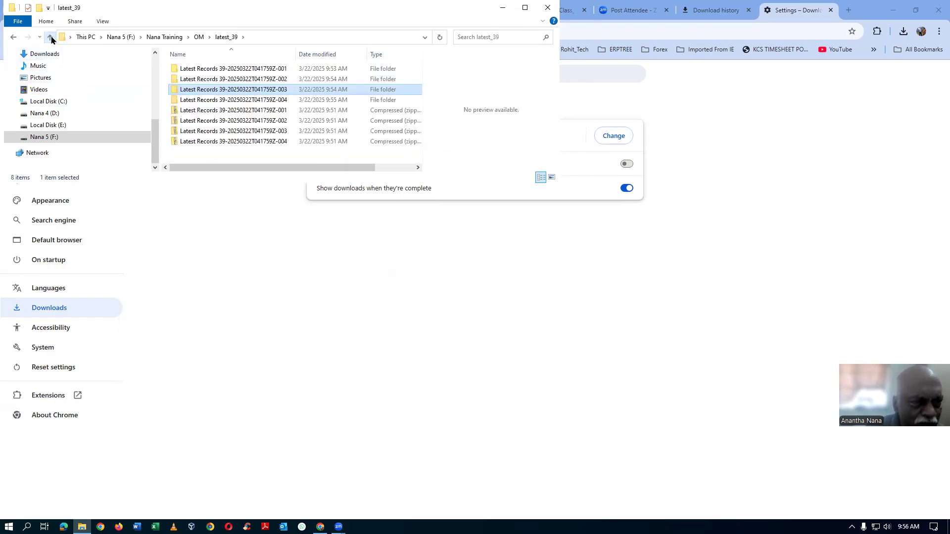
pyautogui.click(221, 70)
pyautogui.doubleClick(221, 69)
pyautogui.doubleClick(221, 69)
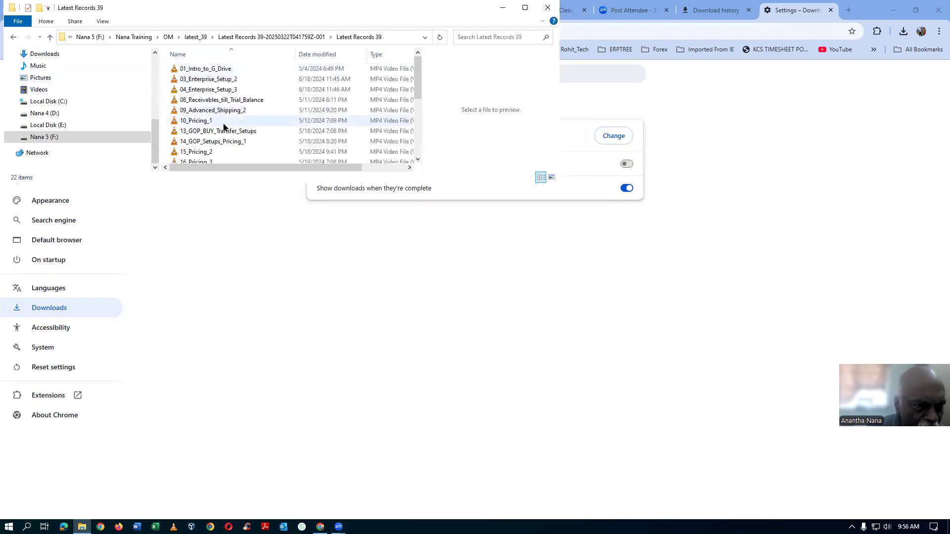
pyautogui.click(223, 123)
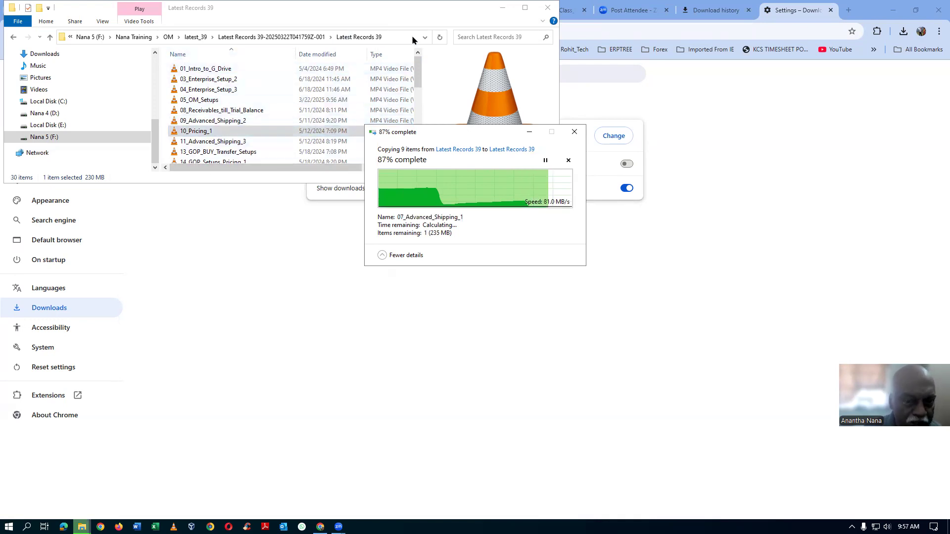
# Open the -004 part's Latest Records 39 folder and select its eight videos.
pyautogui.click(50, 38)
pyautogui.click(50, 37)
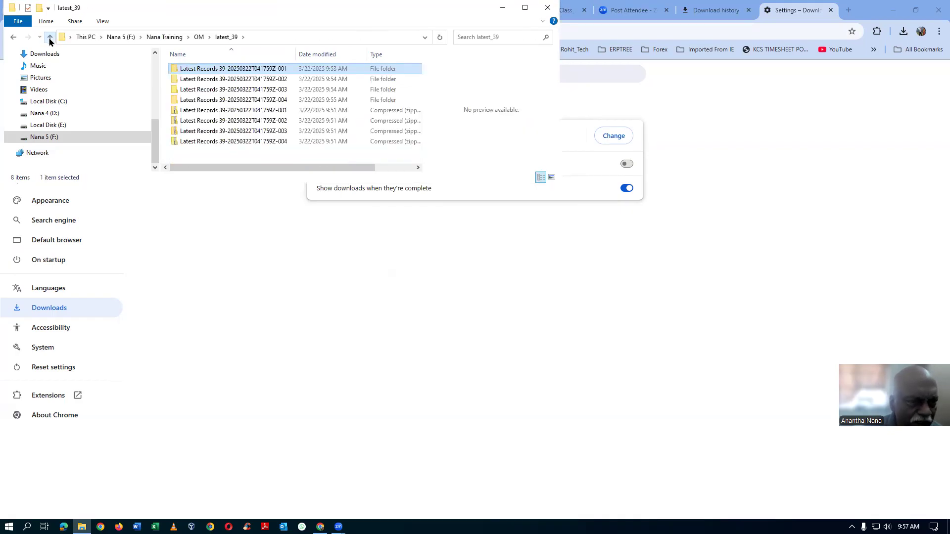
pyautogui.click(268, 103)
pyautogui.doubleClick(268, 102)
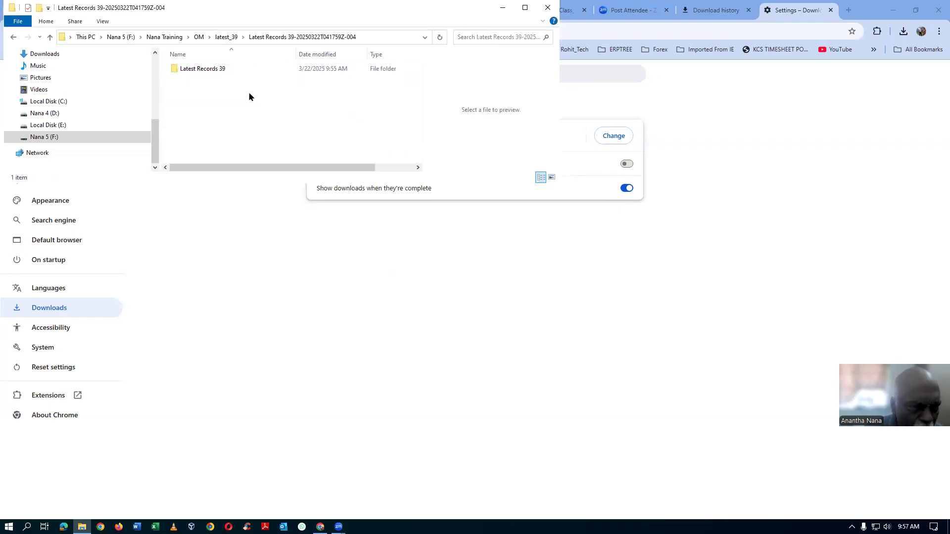
pyautogui.doubleClick(220, 70)
pyautogui.click(220, 72)
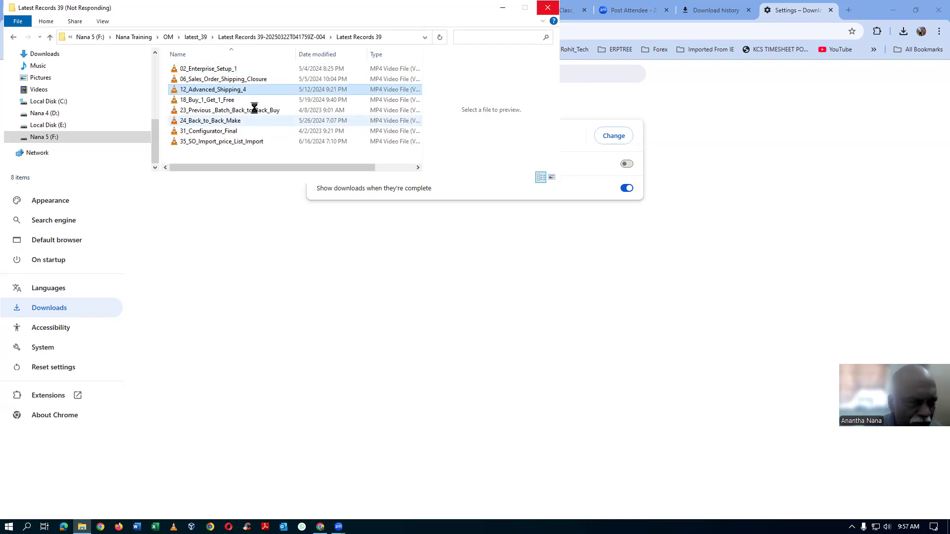
pyautogui.hotkey('ctrl', 'a')
pyautogui.click(254, 110)
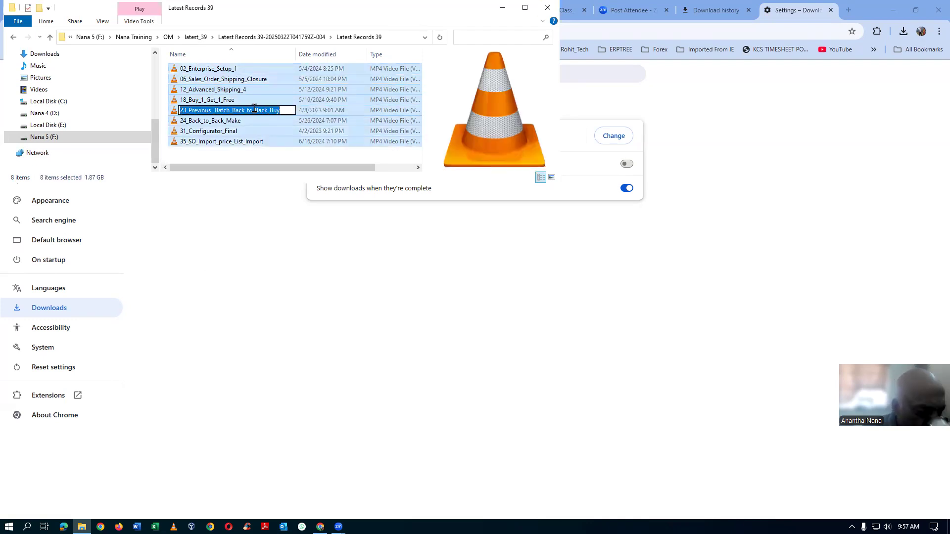
pyautogui.click(245, 142)
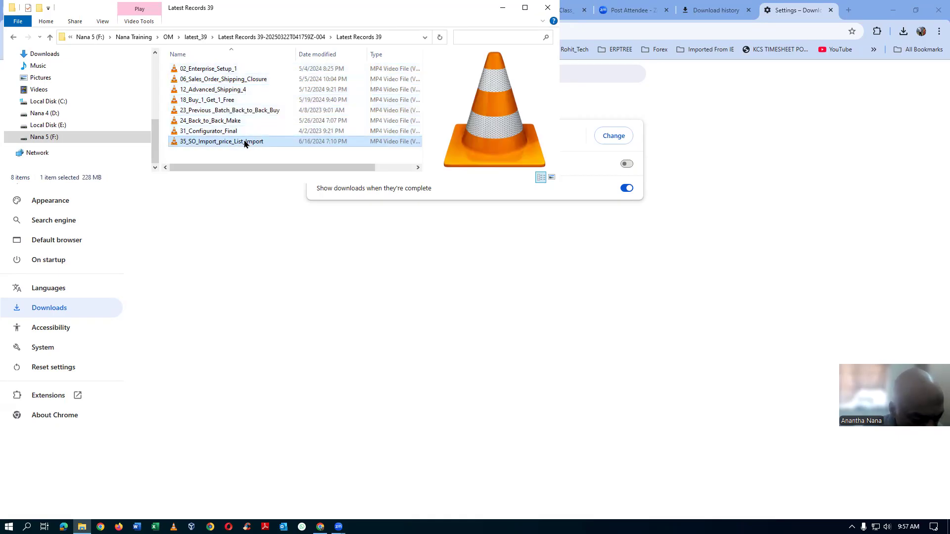
pyautogui.hotkey('ctrl', 'a')
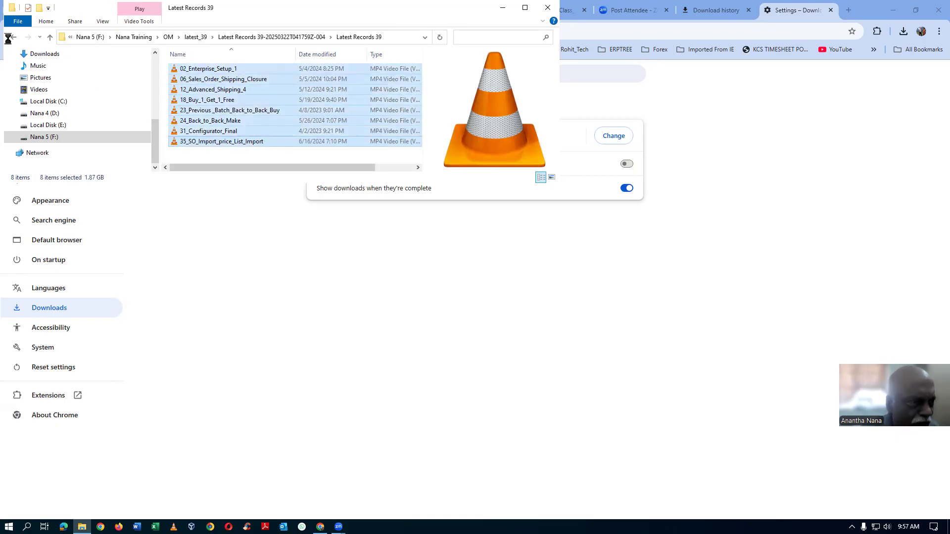
# Paste the eight videos into the -001 Latest Records 39 folder, bringing it to 39.
pyautogui.click(51, 38)
pyautogui.click(50, 38)
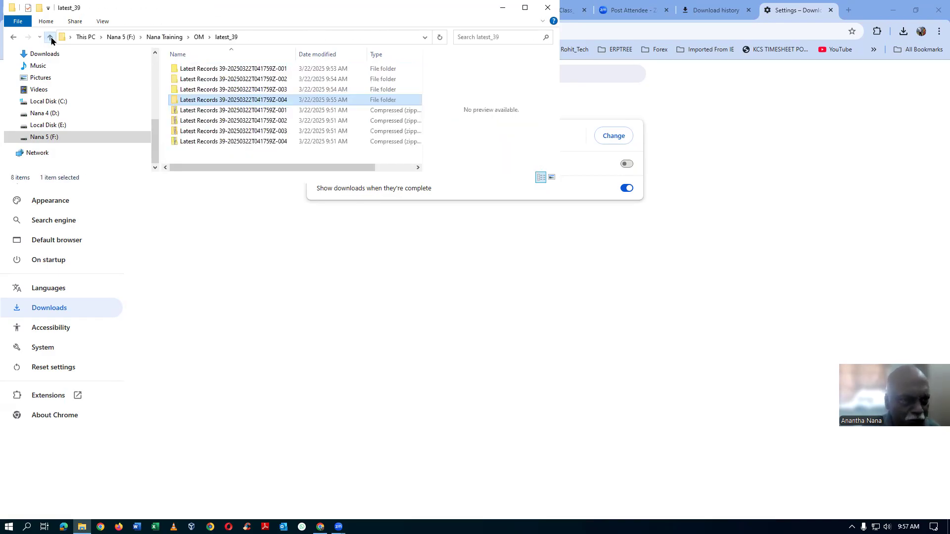
pyautogui.doubleClick(258, 69)
pyautogui.doubleClick(258, 69)
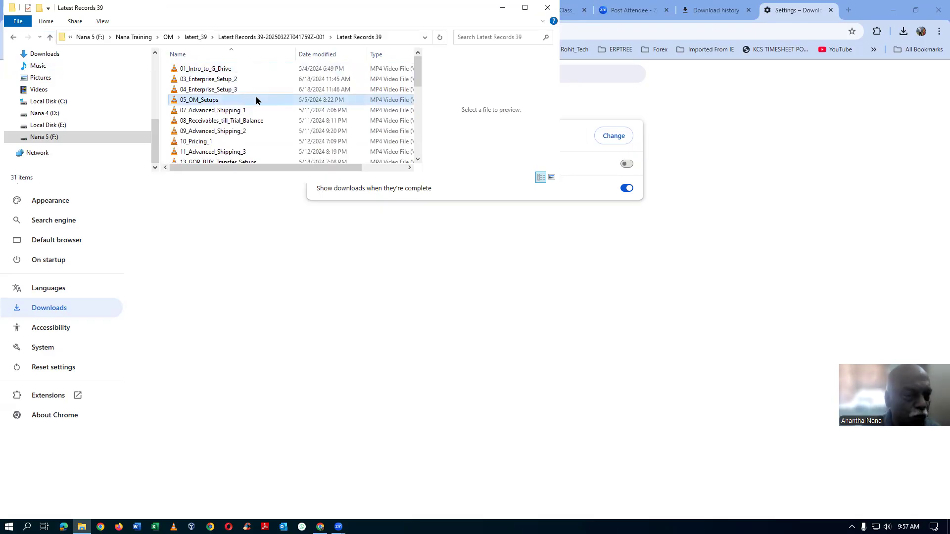
pyautogui.click(256, 100)
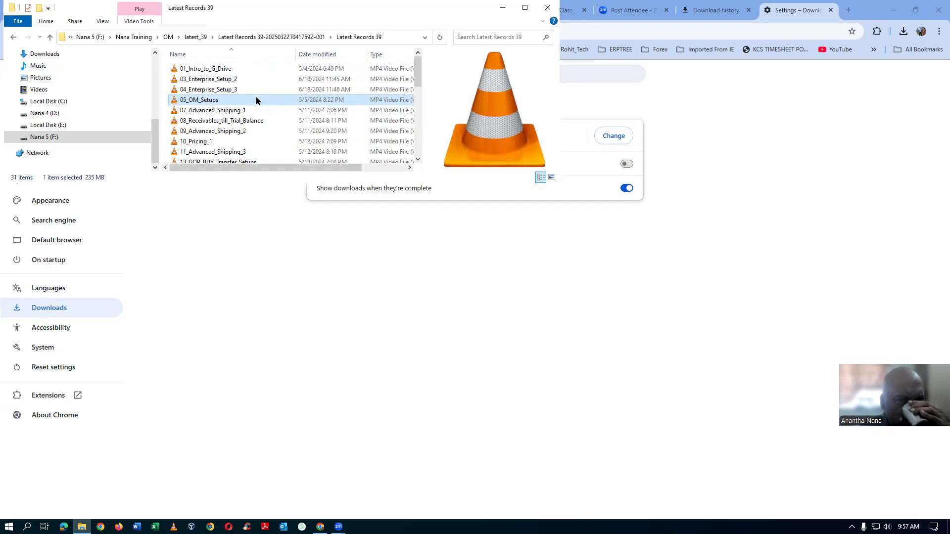
pyautogui.hotkey('ctrl', 'v')
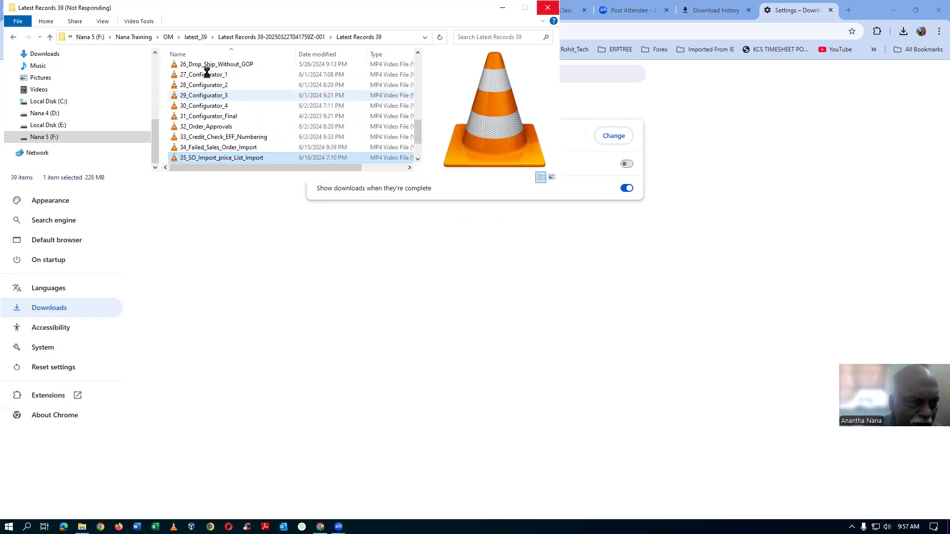
# Review the 39 videos in the merged Latest Records 39 folder, then return to latest_39.
pyautogui.hotkey('alt', 'Up')
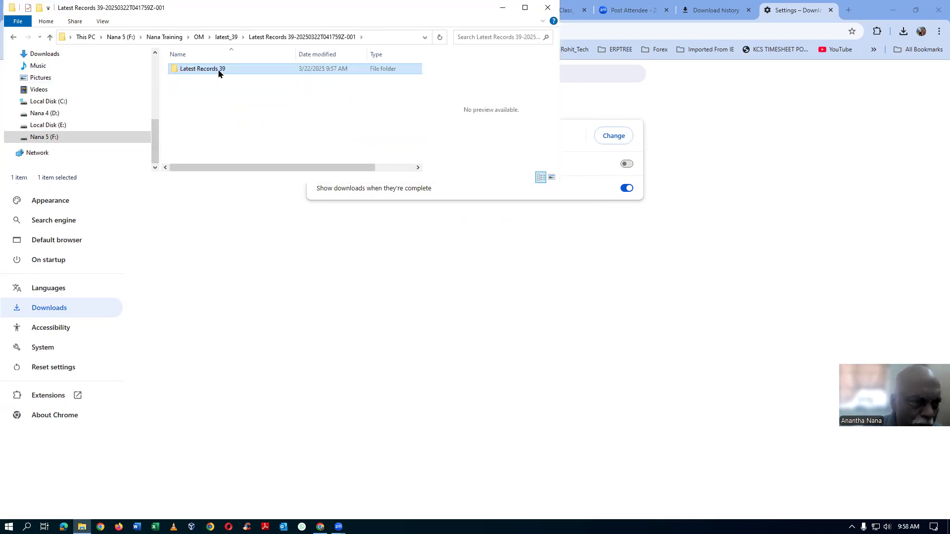
pyautogui.doubleClick(218, 70)
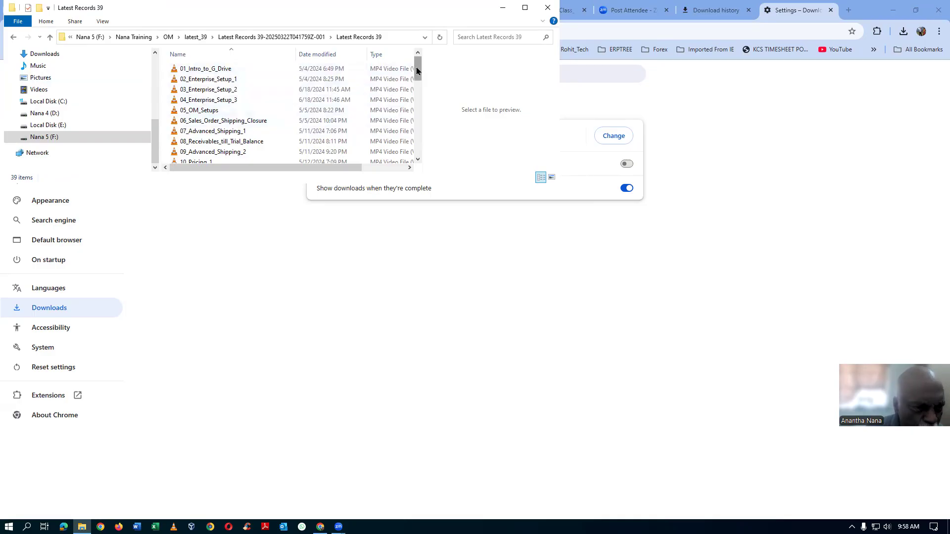
pyautogui.moveTo(416, 71); pyautogui.dragTo(440, 145)
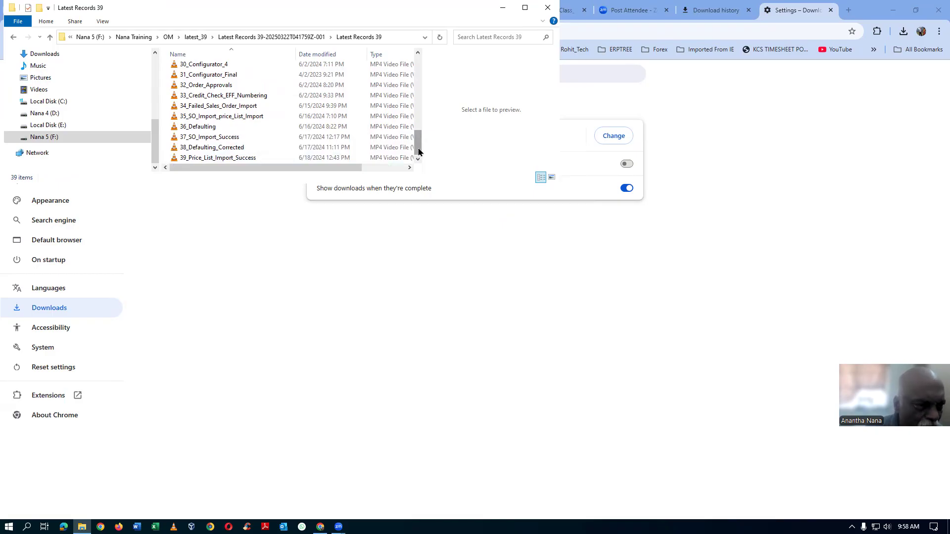
pyautogui.moveTo(418, 151); pyautogui.dragTo(418, 74)
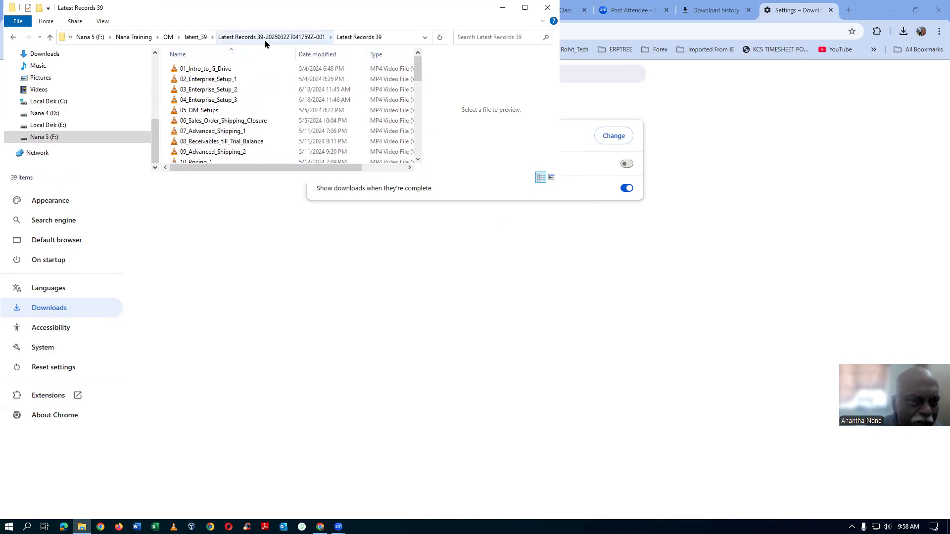
pyautogui.click(49, 37)
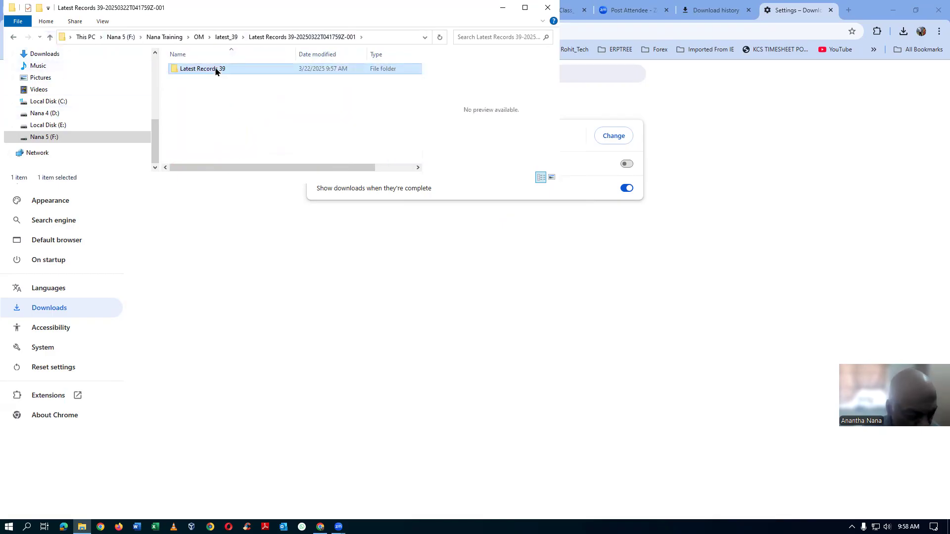
pyautogui.click(50, 37)
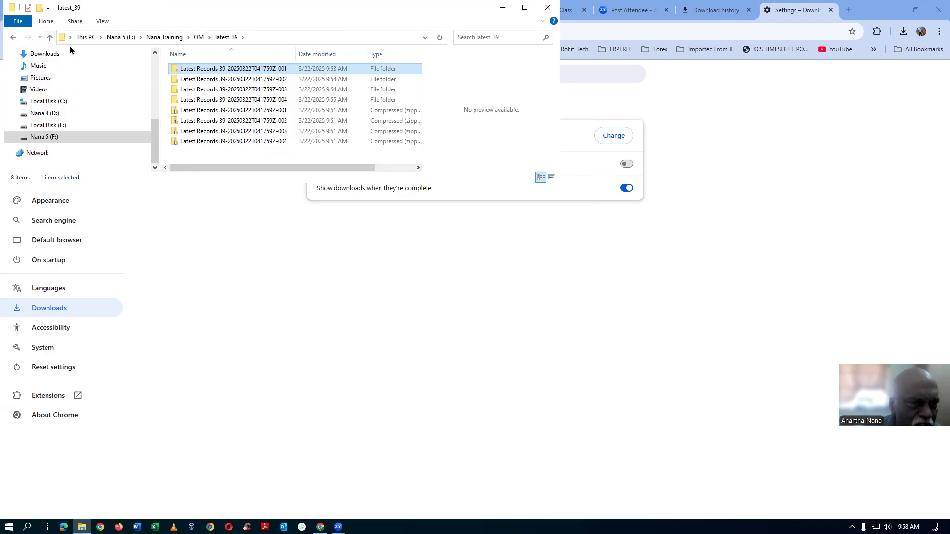
pyautogui.click(228, 152)
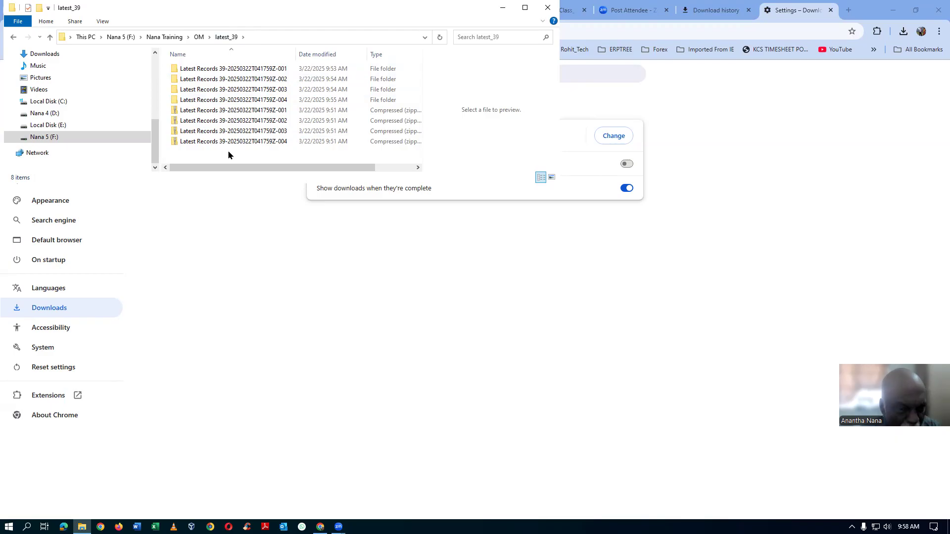
# Paste the merged Latest Records 39 folder directly into latest_39 and let the copy finish.
pyautogui.hotkey('ctrl', 'v')
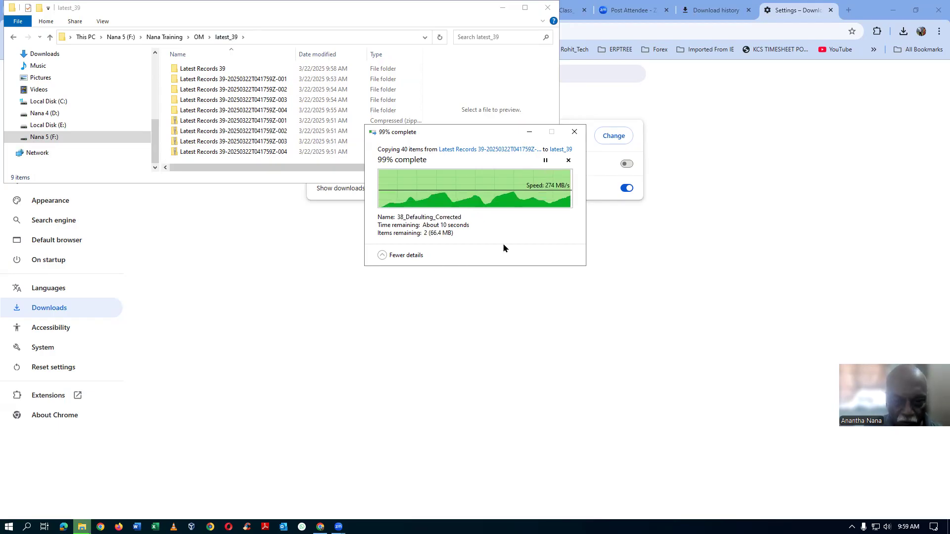
pyautogui.click(291, 79)
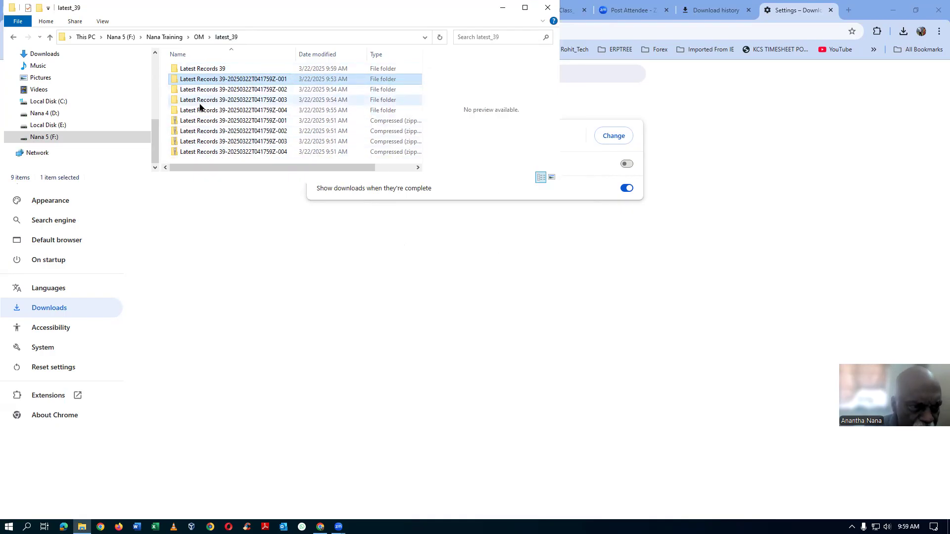
# Permanently delete the four part folders and four zip archives from latest_39.
pyautogui.keyDown('shift'); pyautogui.click(213, 152); pyautogui.keyUp('shift')
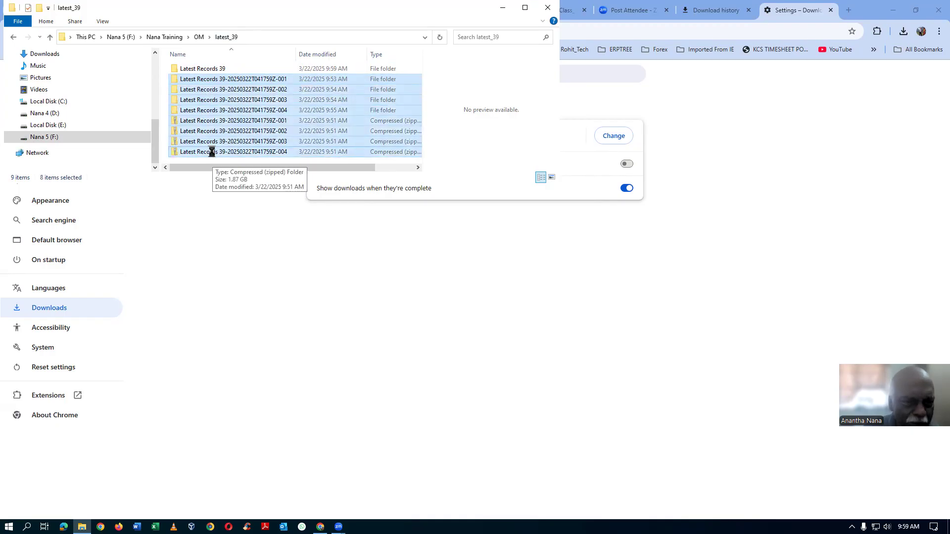
pyautogui.hotkey('shift', 'Delete')
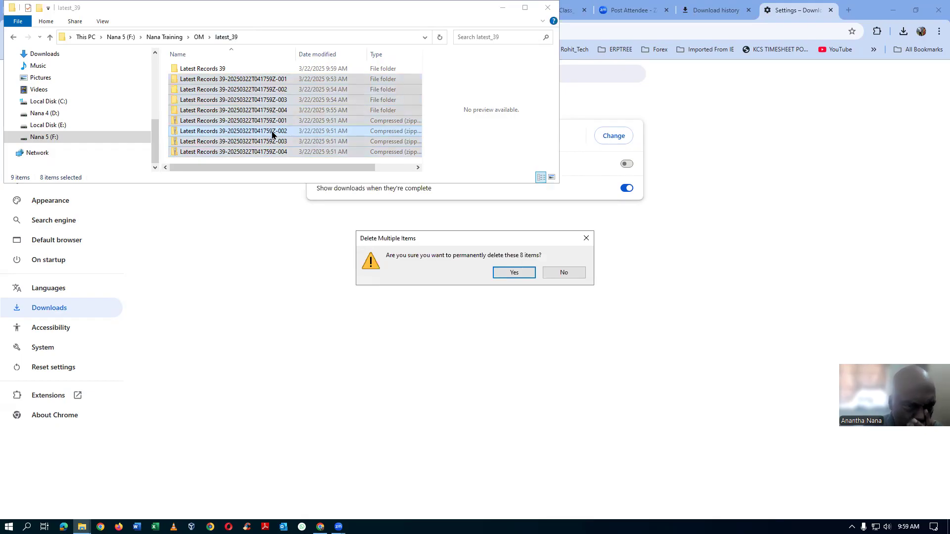
pyautogui.click(515, 273)
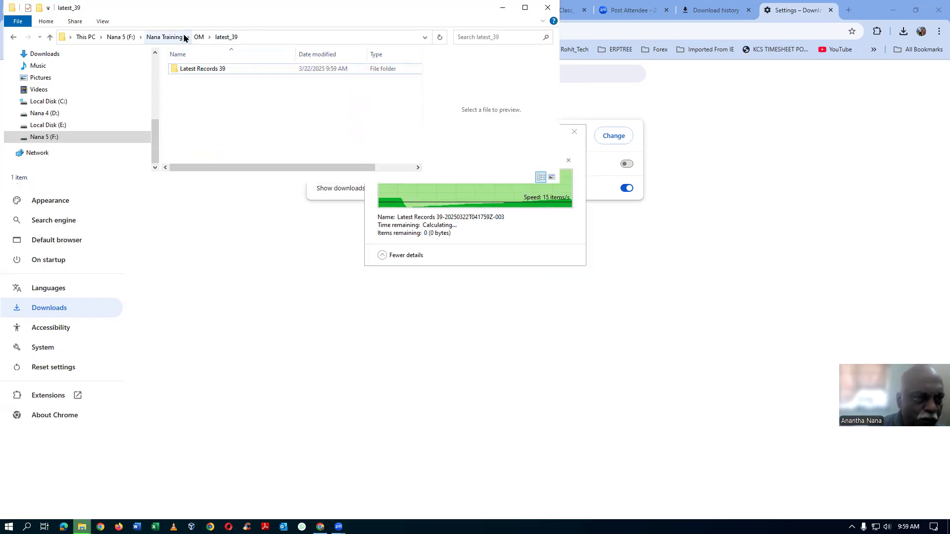
# Check that latest_39 now holds only Latest Records 39, ending in the OM folder.
pyautogui.click(199, 37)
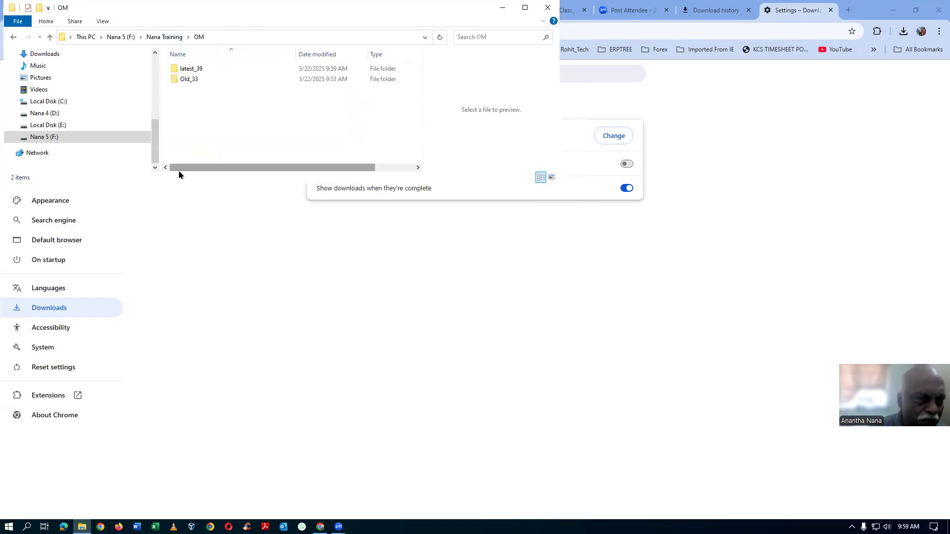
pyautogui.click(224, 72)
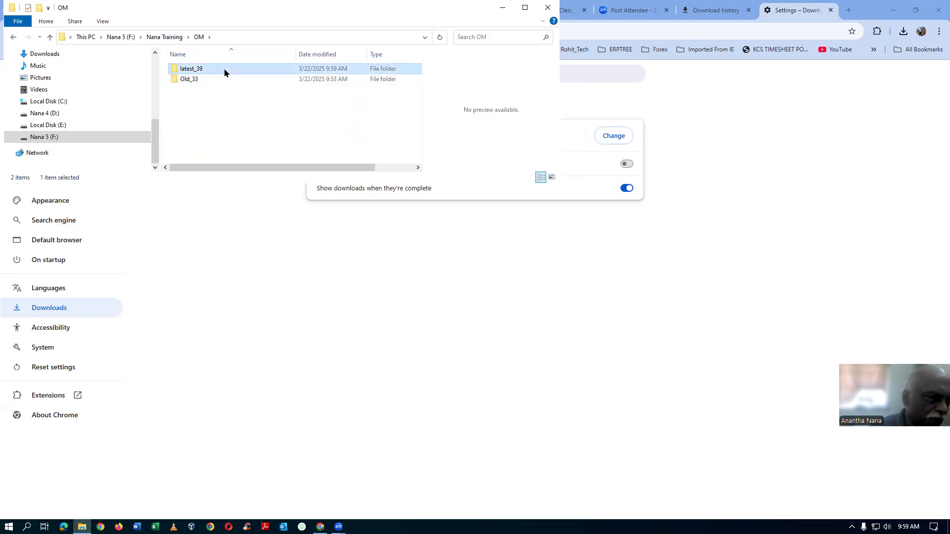
pyautogui.click(221, 79)
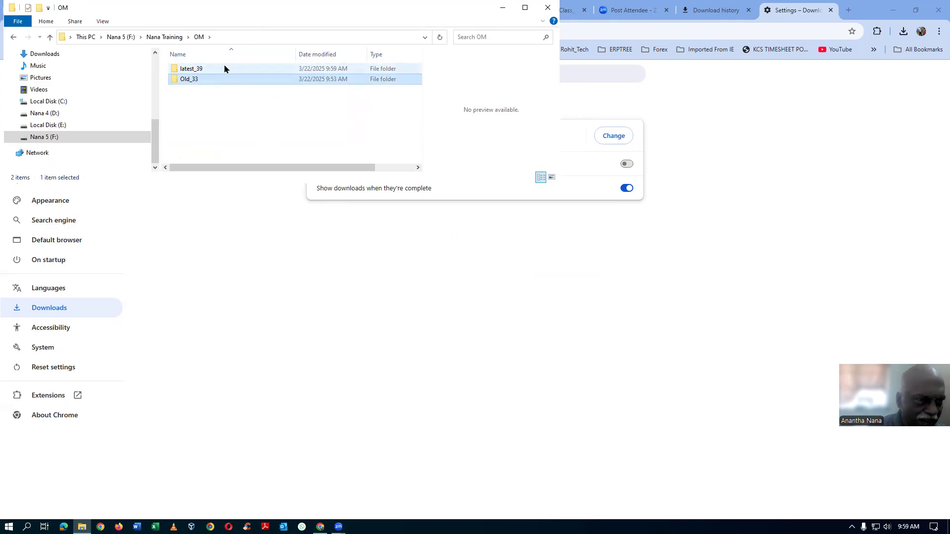
pyautogui.click(225, 69)
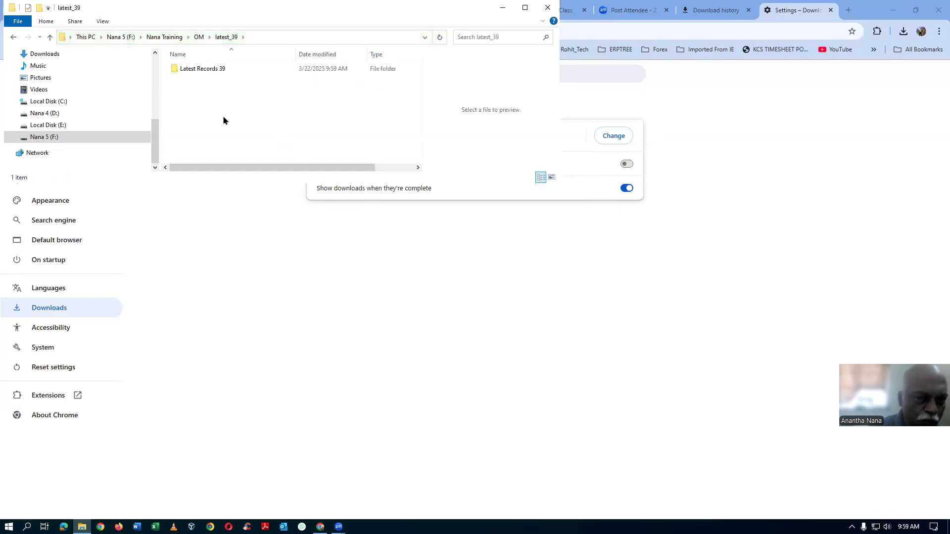
pyautogui.click(218, 70)
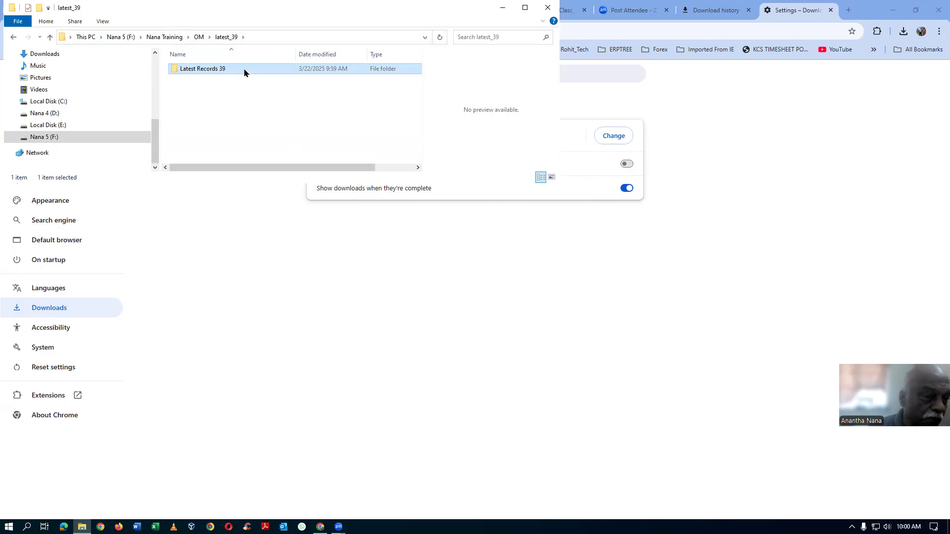
pyautogui.click(201, 42)
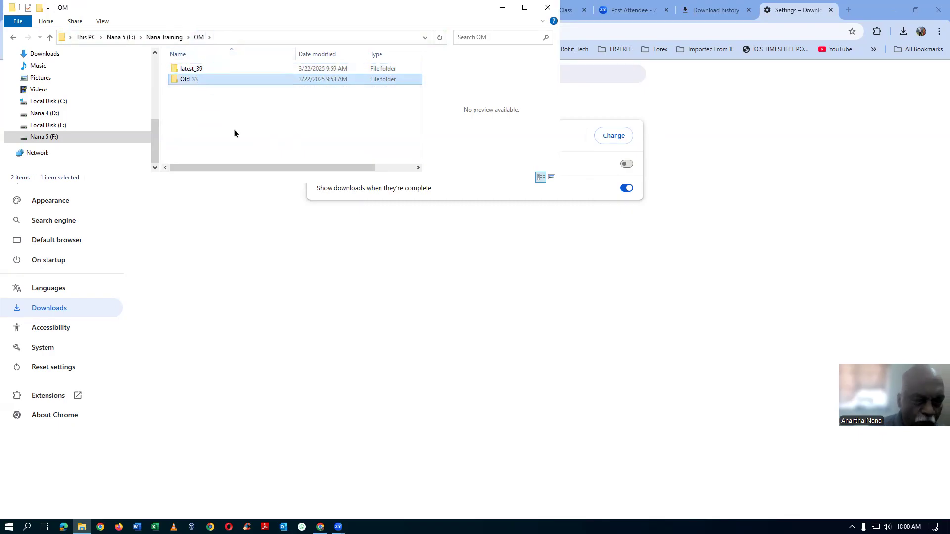